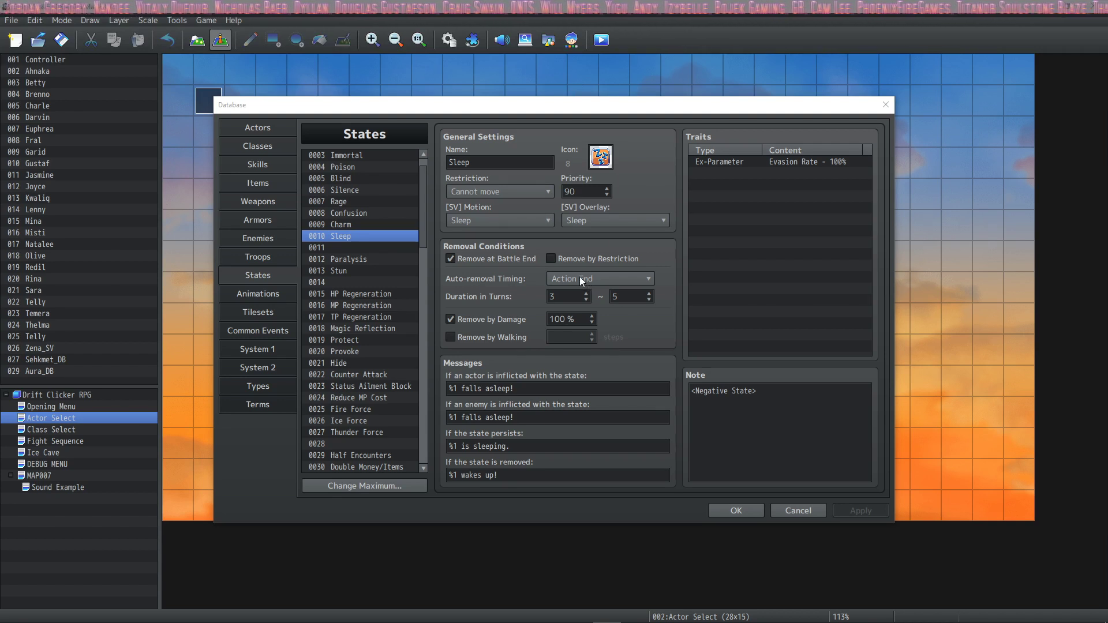
Step: Look through the settings of the Immortal, Poison, Blind, Silence, Rage, Confusion and Sleep states
click(349, 156)
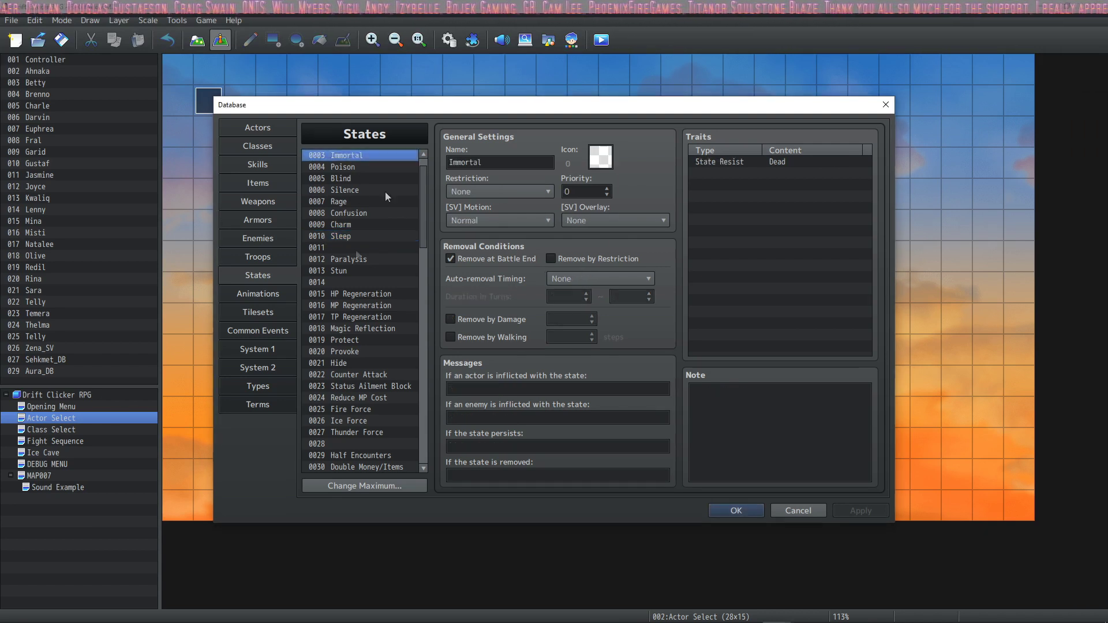
click(350, 166)
click(347, 179)
click(345, 191)
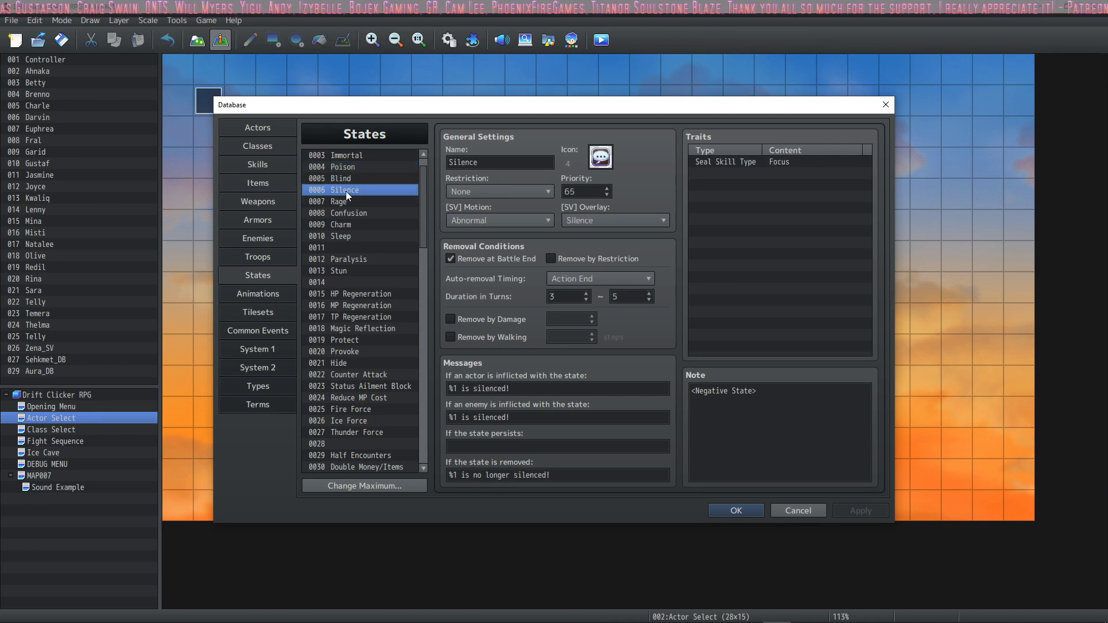
click(345, 201)
click(345, 212)
click(346, 236)
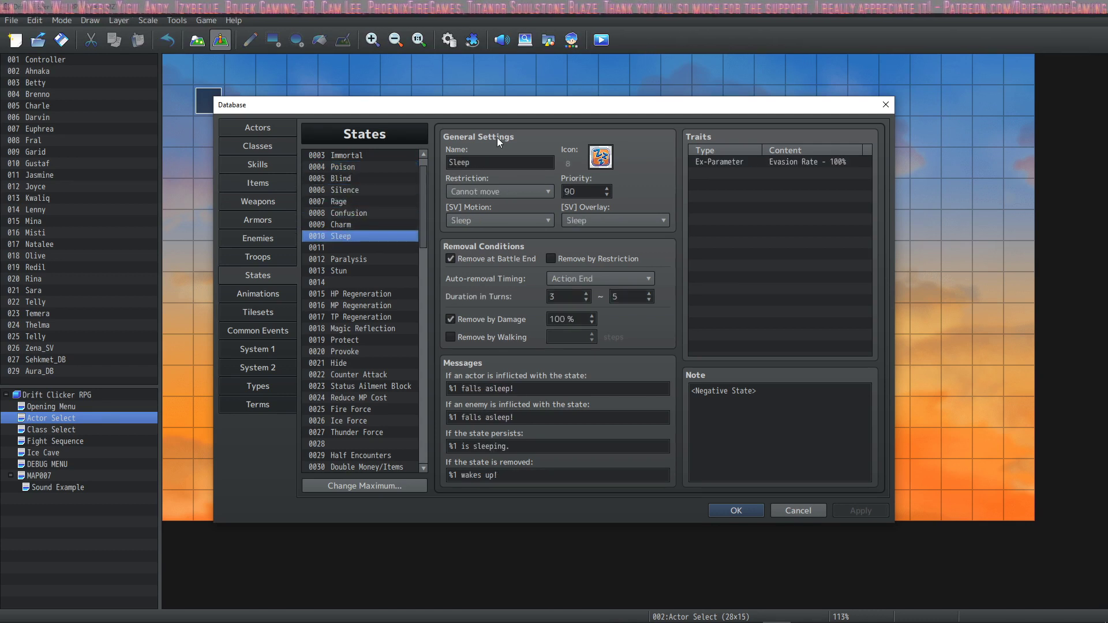
Step: Return to the Immortal state and examine its name field
key(Page_Up)
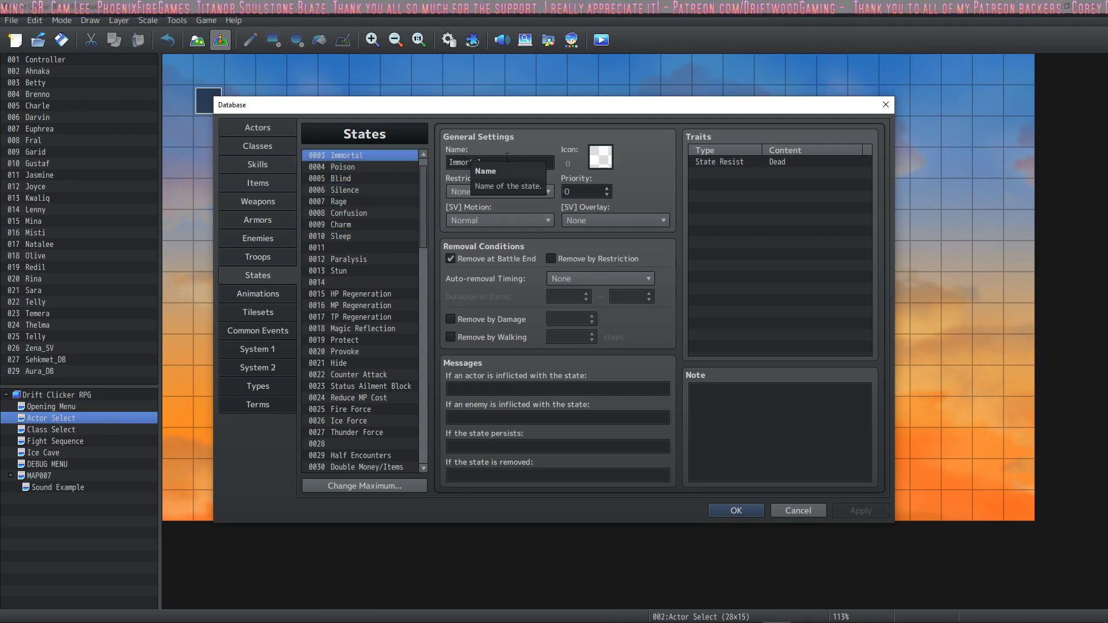
key(Tab)
click(516, 165)
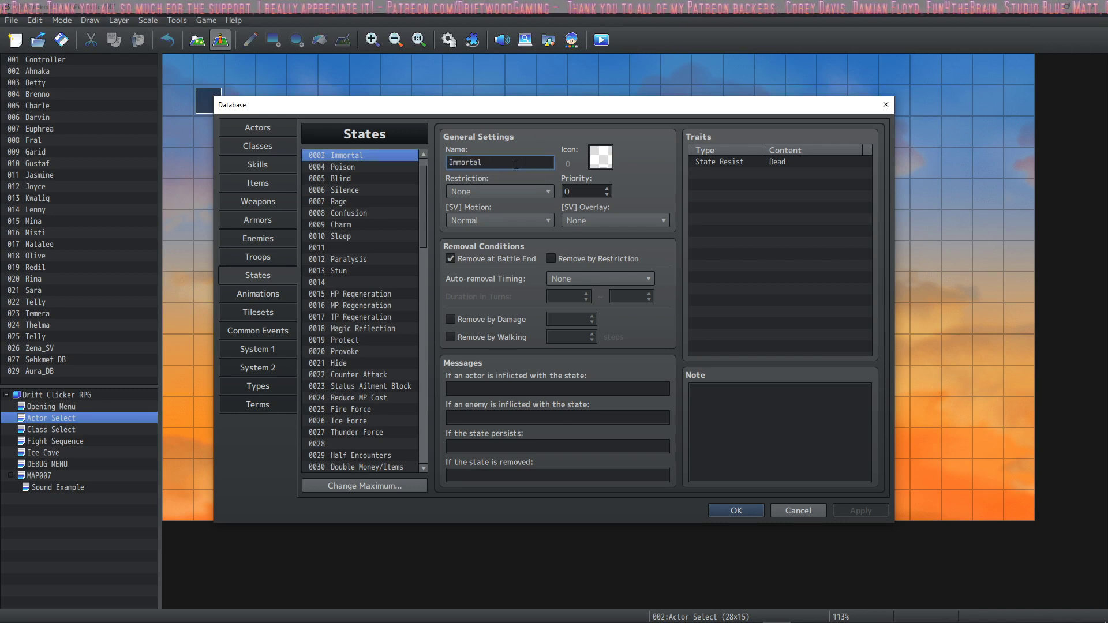
double_click(478, 162)
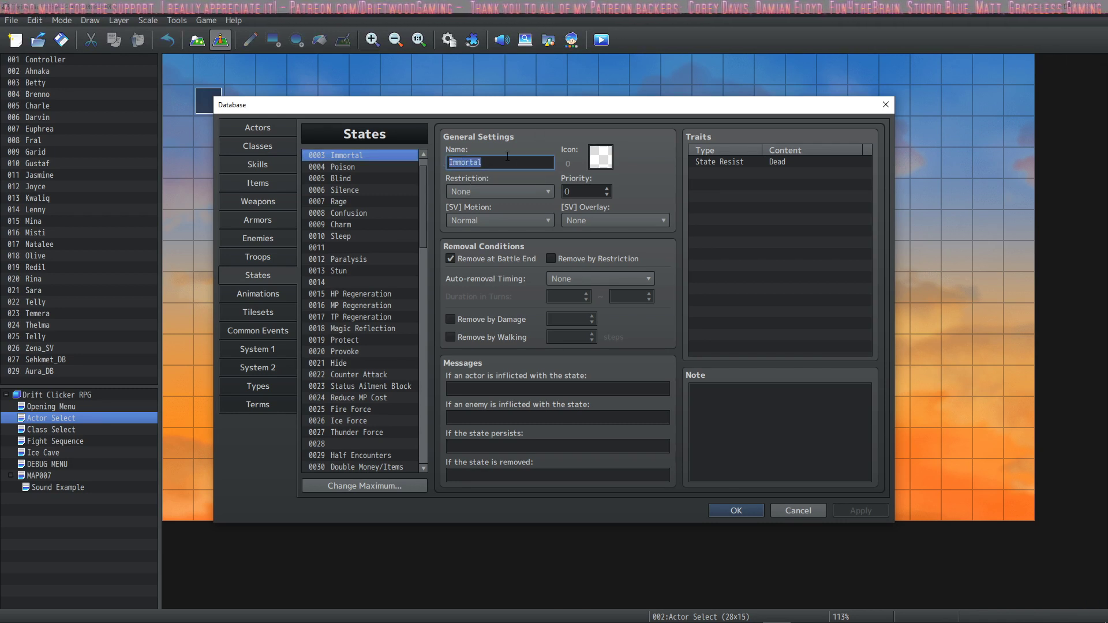
click(506, 165)
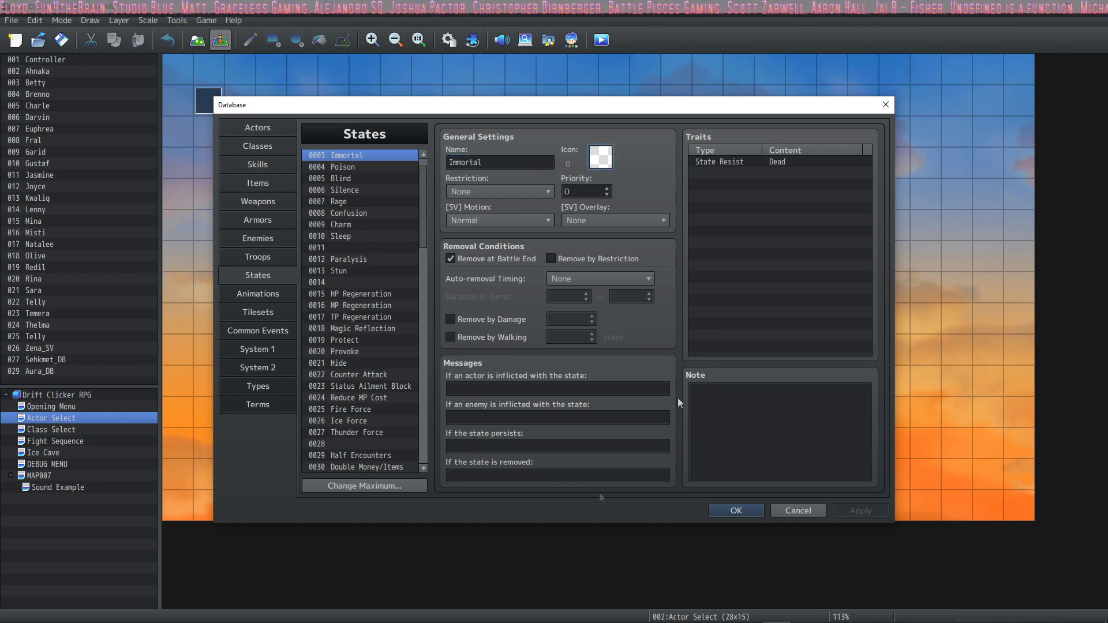
Step: View the icon choices for the Immortal state, keep its blank icon, and select its State Resist trait
double_click(601, 157)
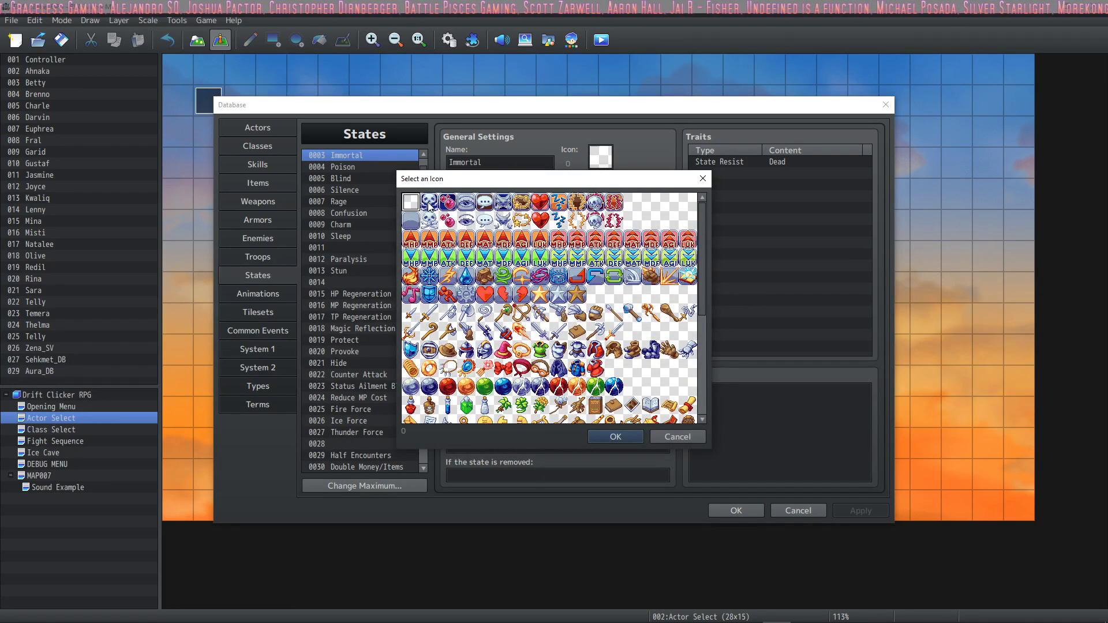
click(631, 442)
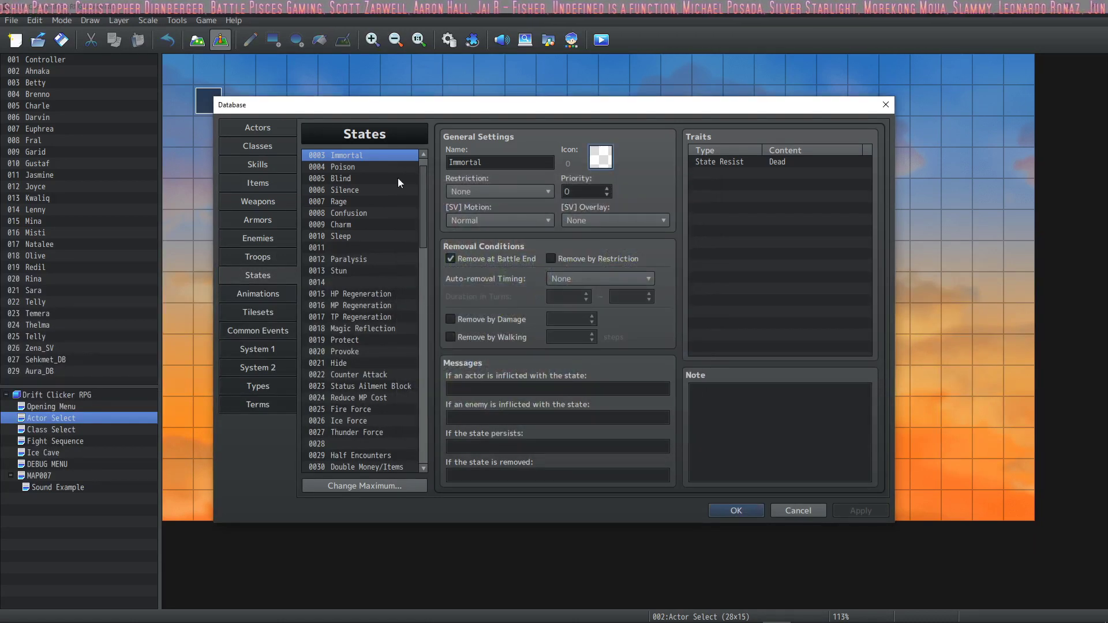
click(753, 160)
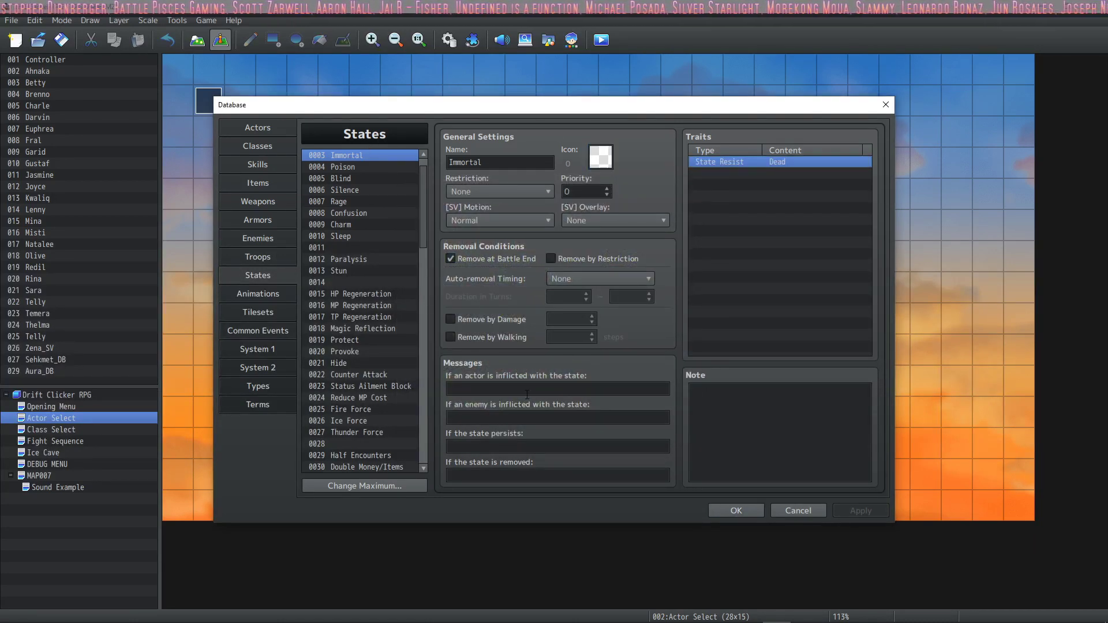
Step: Try Attack anyone as the Immortal state's restriction and set it back to None
click(545, 196)
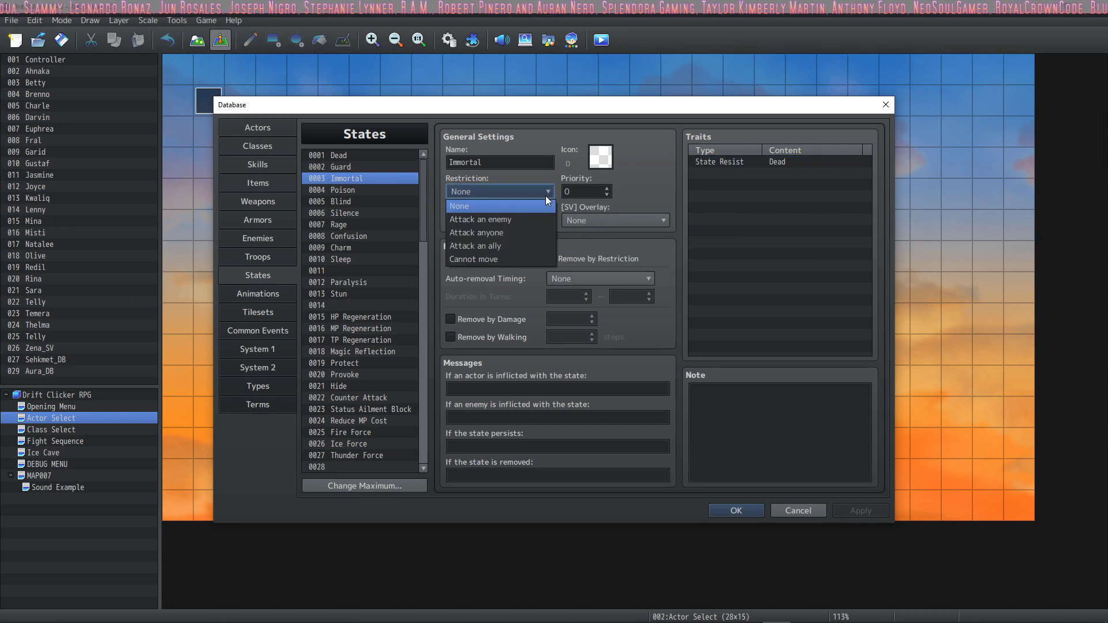
click(497, 231)
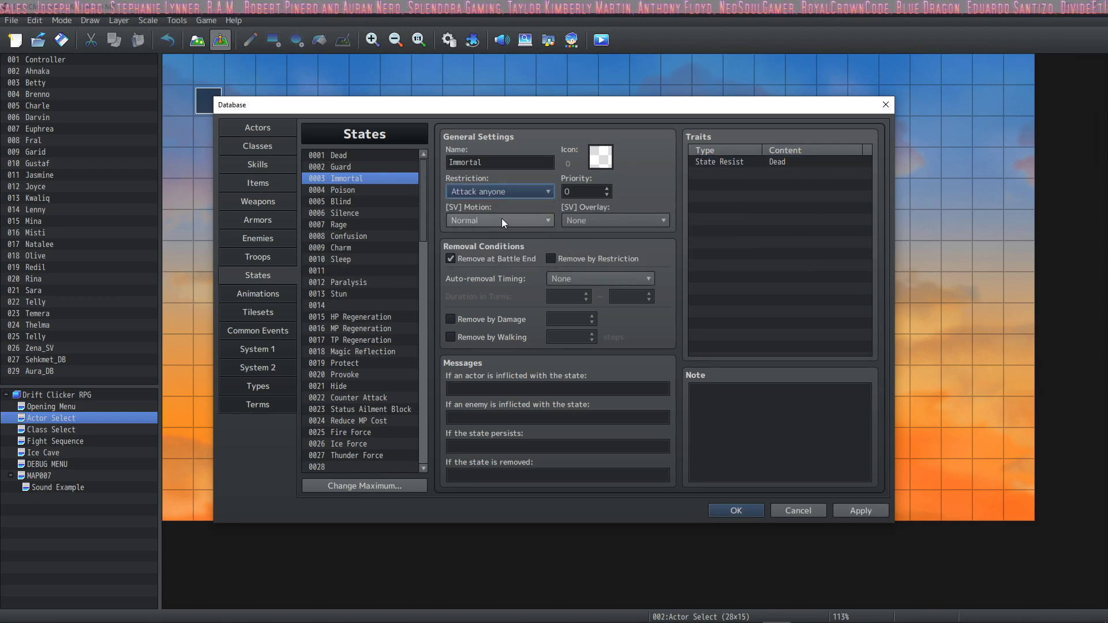
click(510, 185)
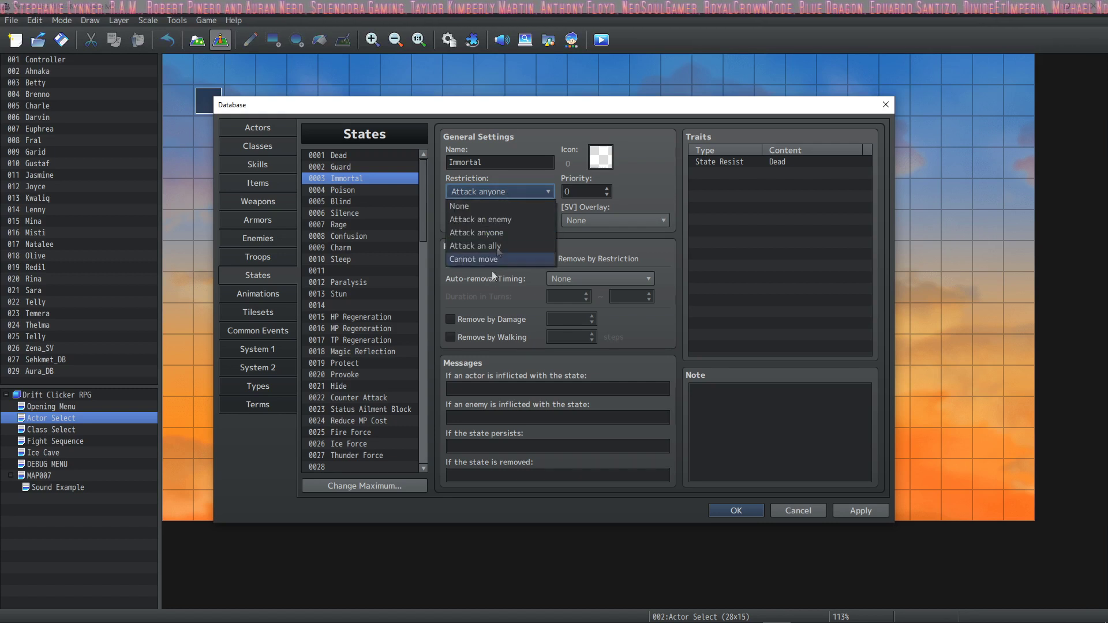
click(480, 205)
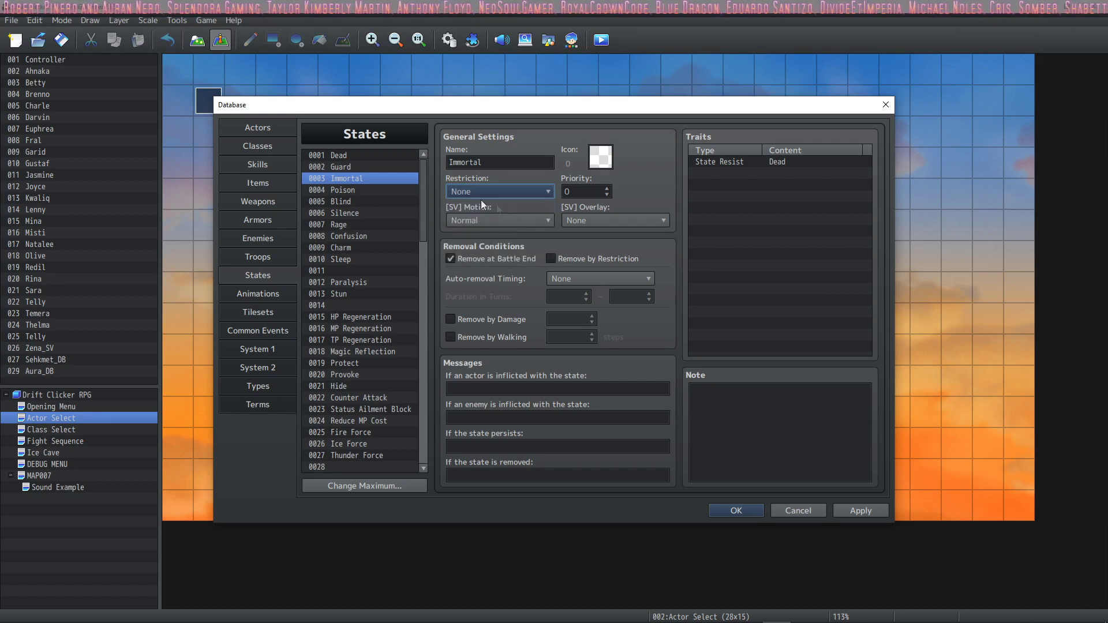
Step: Review the restriction options of the Immortal state, keeping None, and examine its priority field
click(511, 192)
click(511, 192)
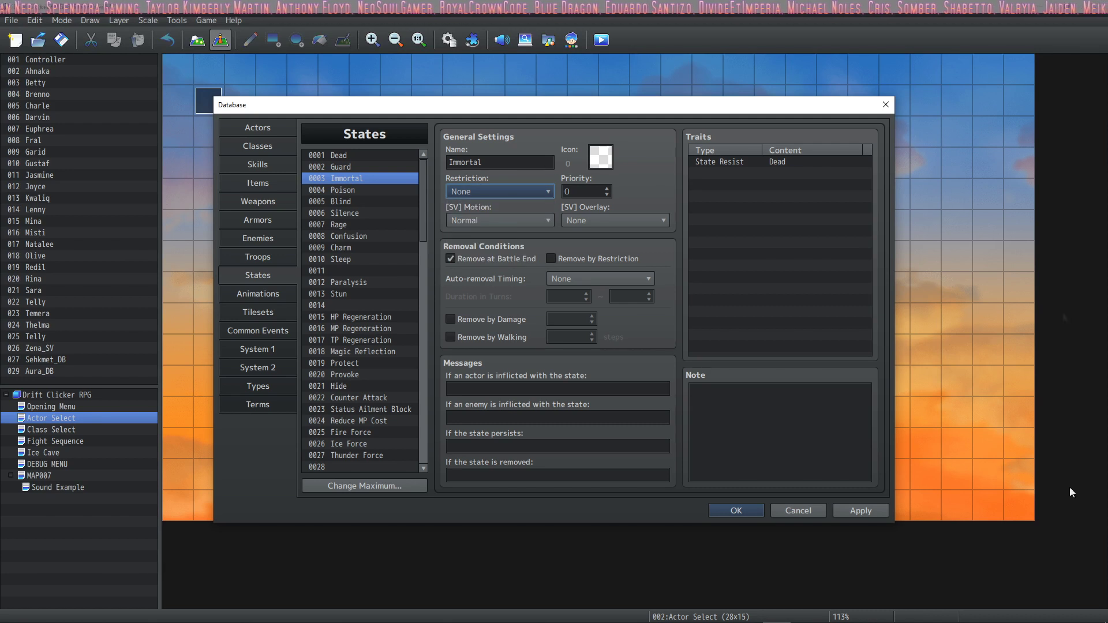
click(477, 192)
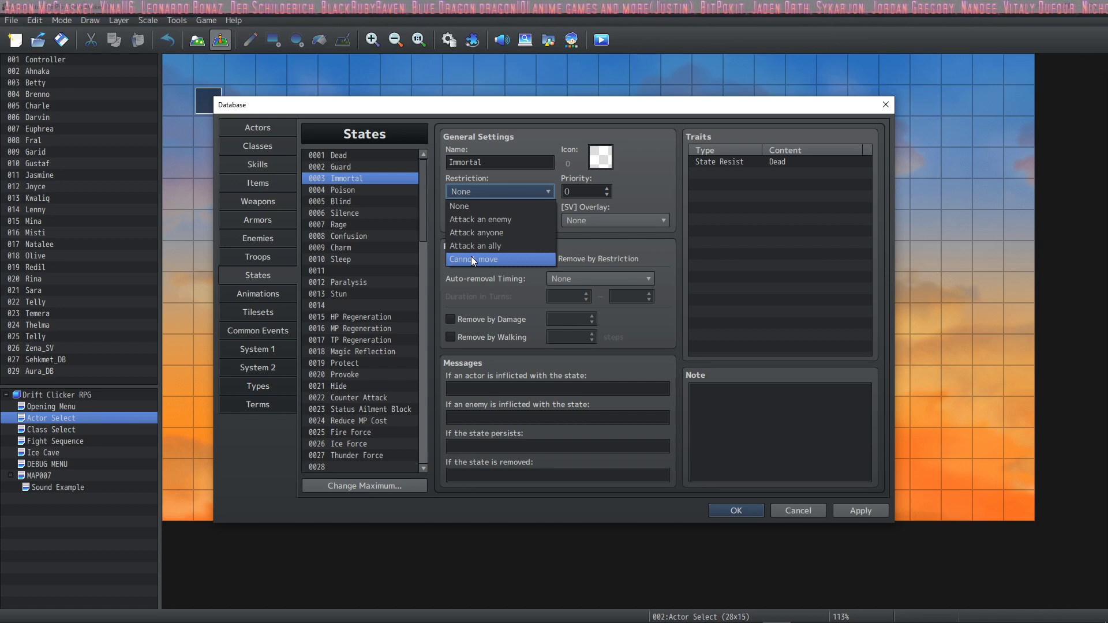
click(474, 207)
click(601, 185)
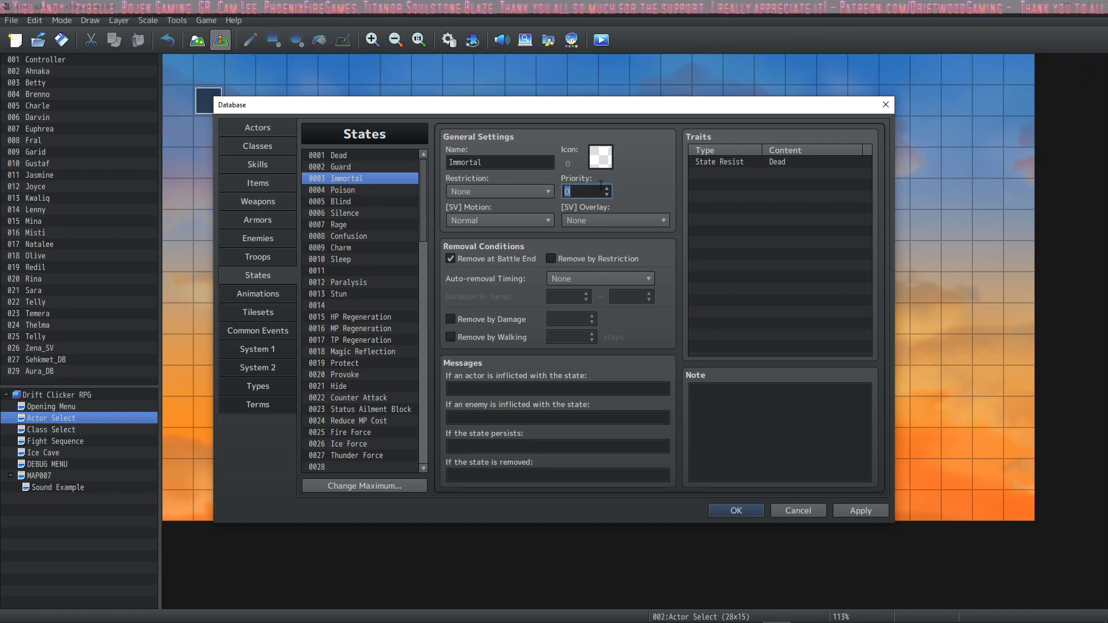
key(alt+Tab)
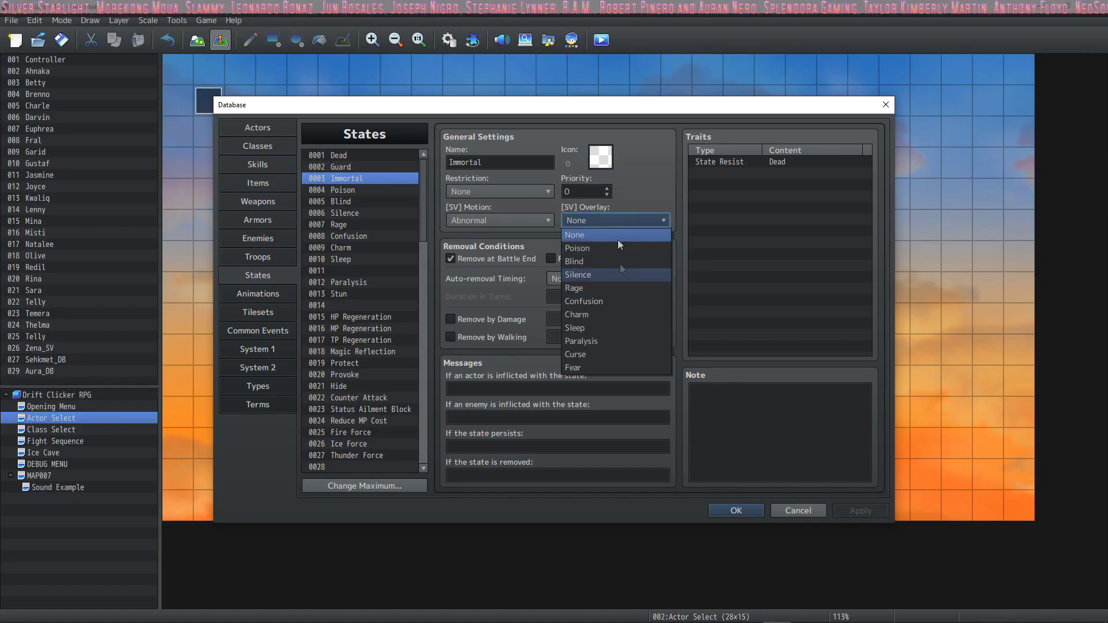
Step: Try the Sleep and Dead side-view motions on the Immortal state, and settle on Normal
click(516, 222)
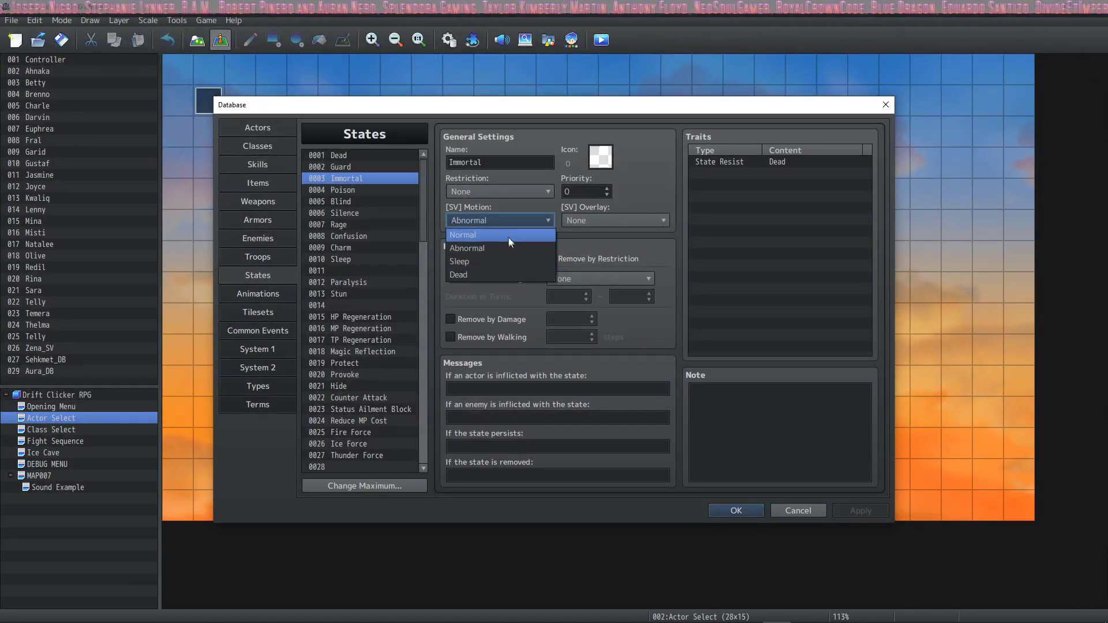
click(465, 220)
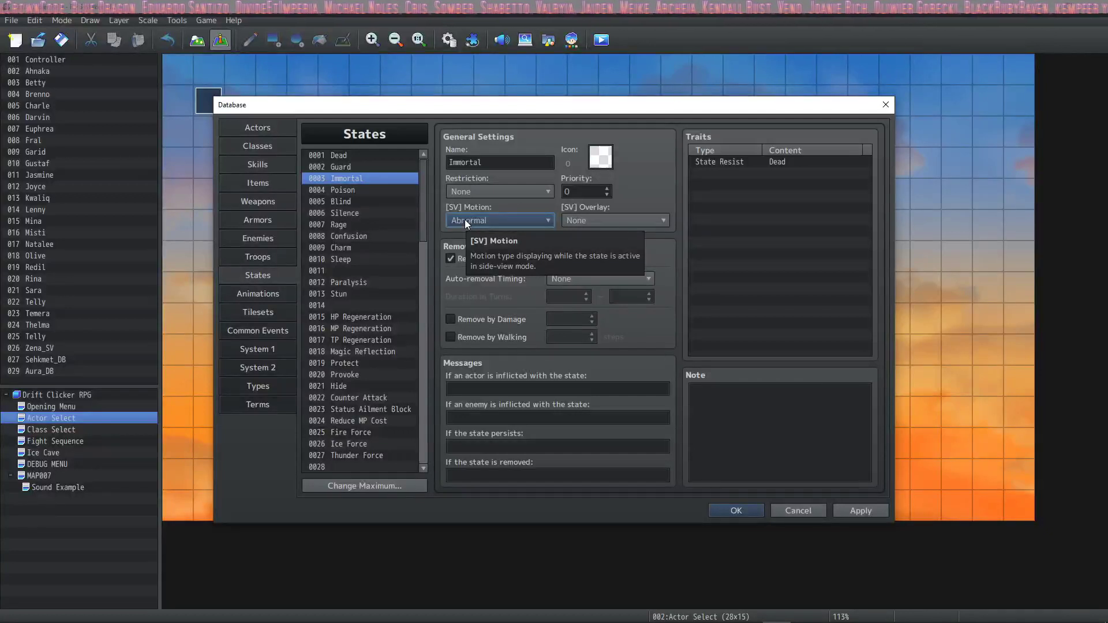
scroll(465, 219, down, 1)
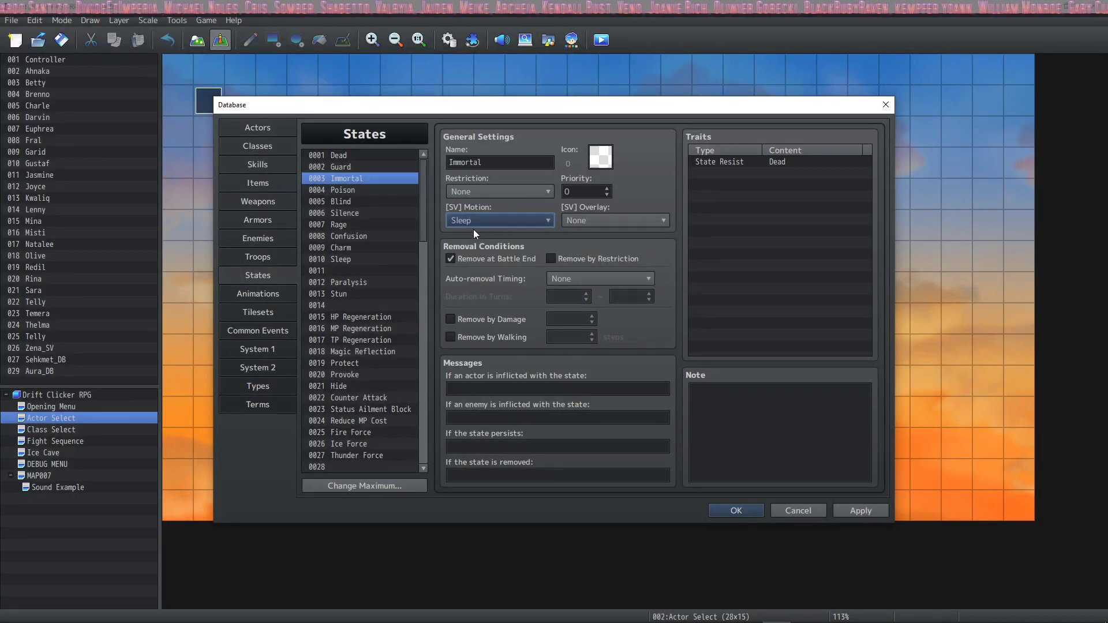
click(494, 222)
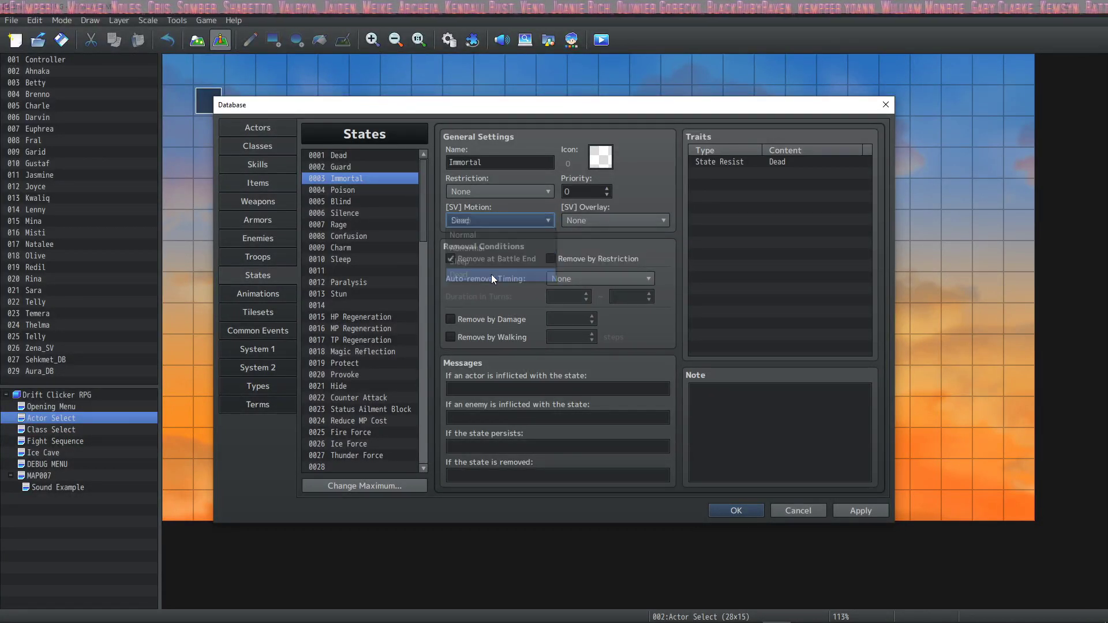
click(491, 275)
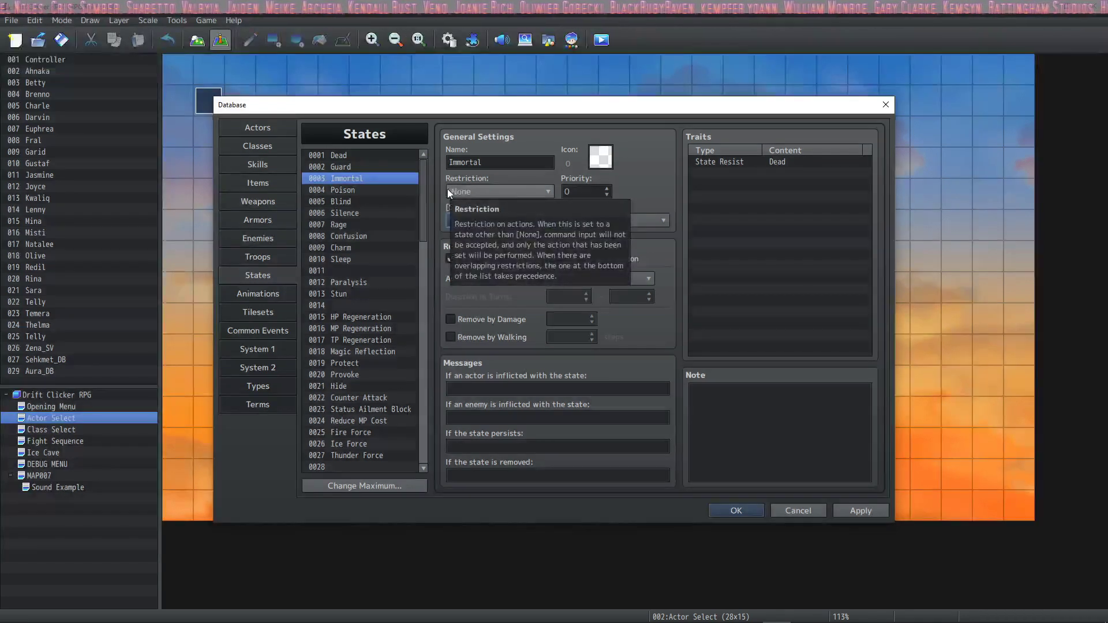
click(472, 220)
click(475, 261)
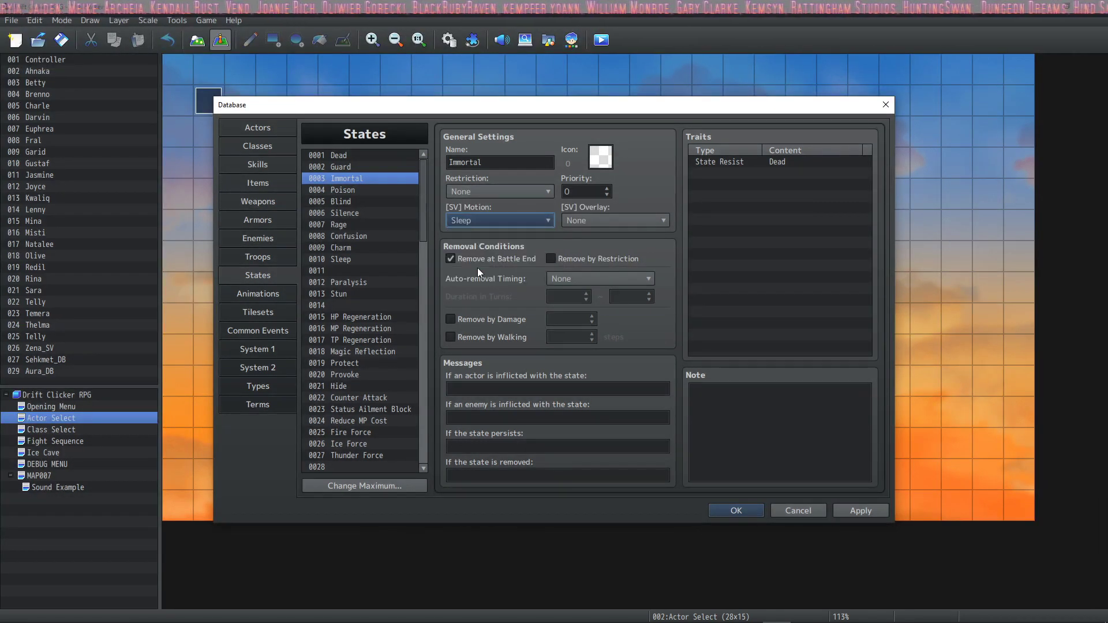
click(473, 222)
click(467, 234)
Step: Review the side-view overlay options available for the Immortal state, keeping None
click(611, 219)
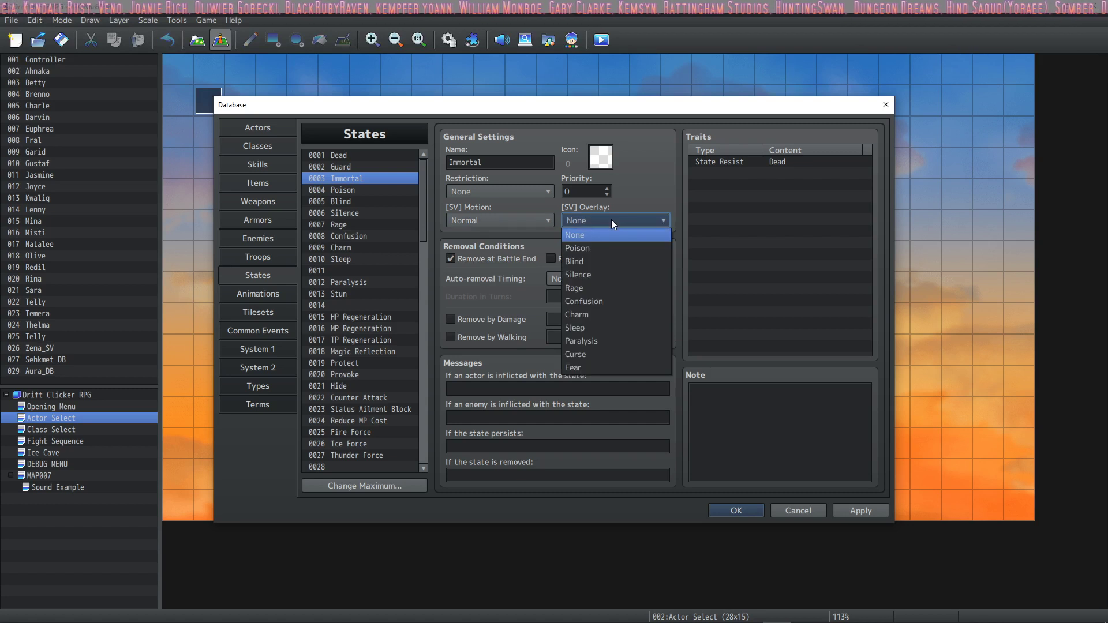
click(611, 219)
click(611, 220)
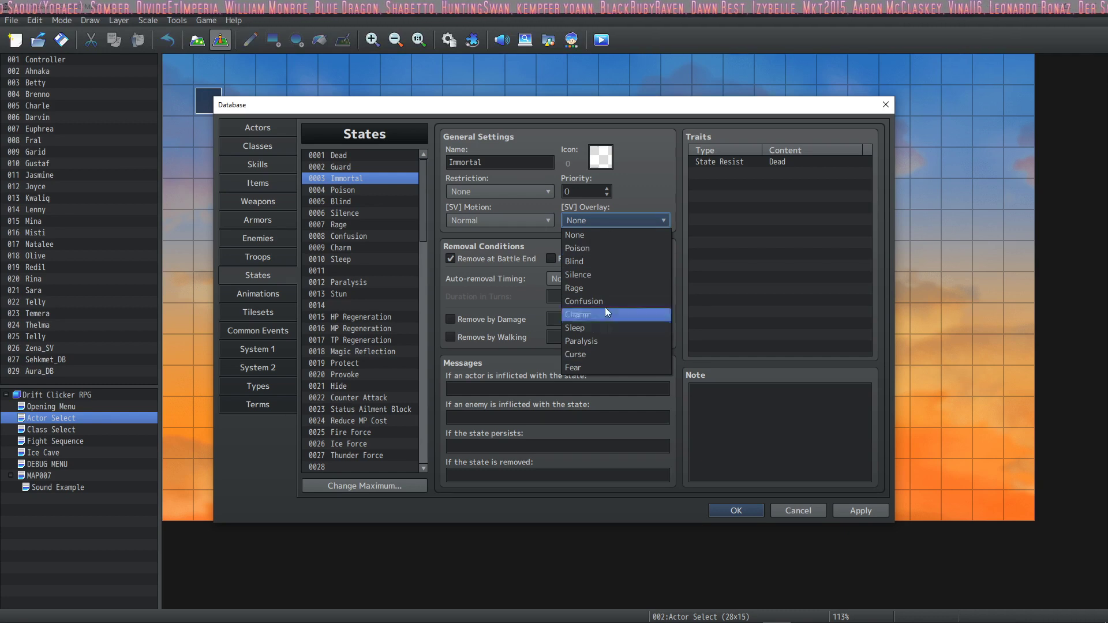
click(595, 232)
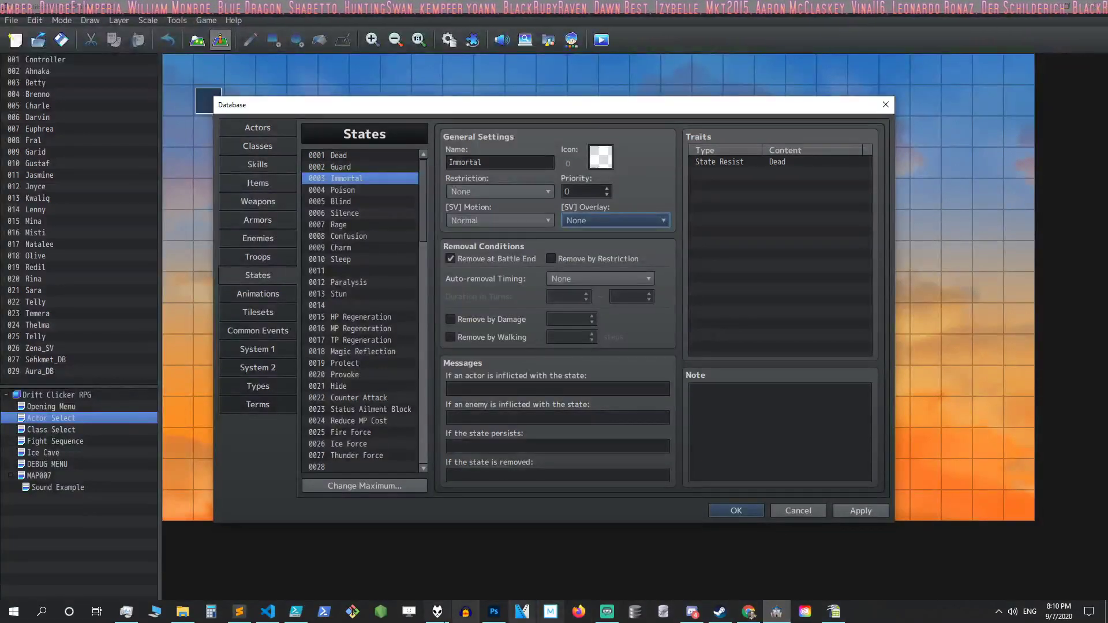
Step: Switch to the project's img/system folder in File Explorer and open States.png in Photoshop to view the overlay graphics
click(537, 613)
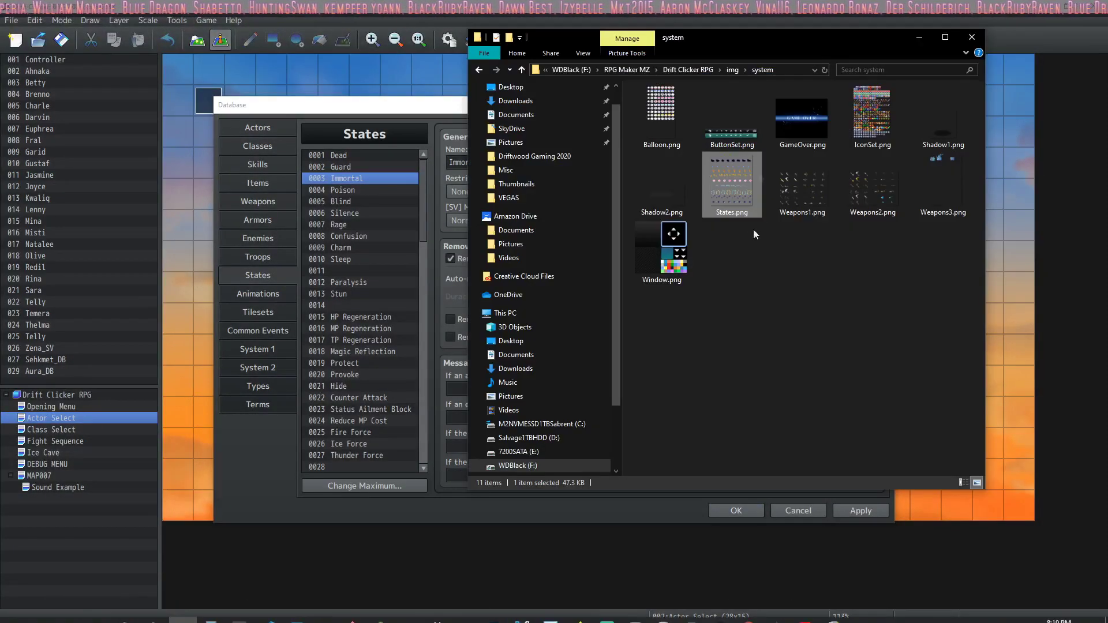
double_click(738, 176)
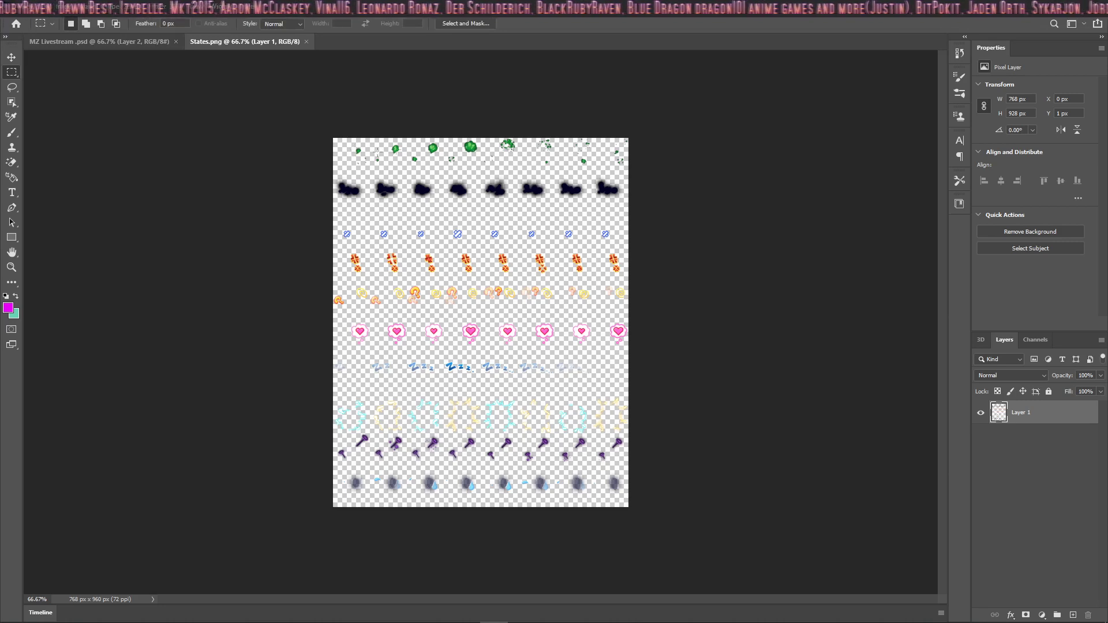
mouse_move(858, 618)
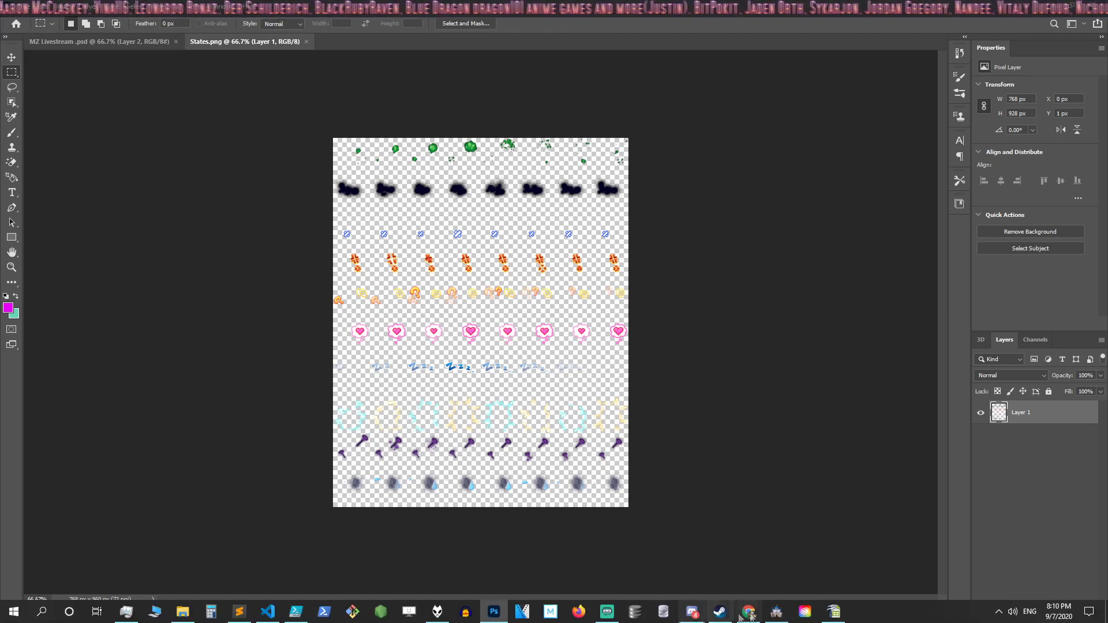
Step: Switch back to RPG Maker MZ, set the Immortal state's side-view overlay to Poison and disable Remove at Battle End
click(776, 612)
click(594, 221)
click(591, 250)
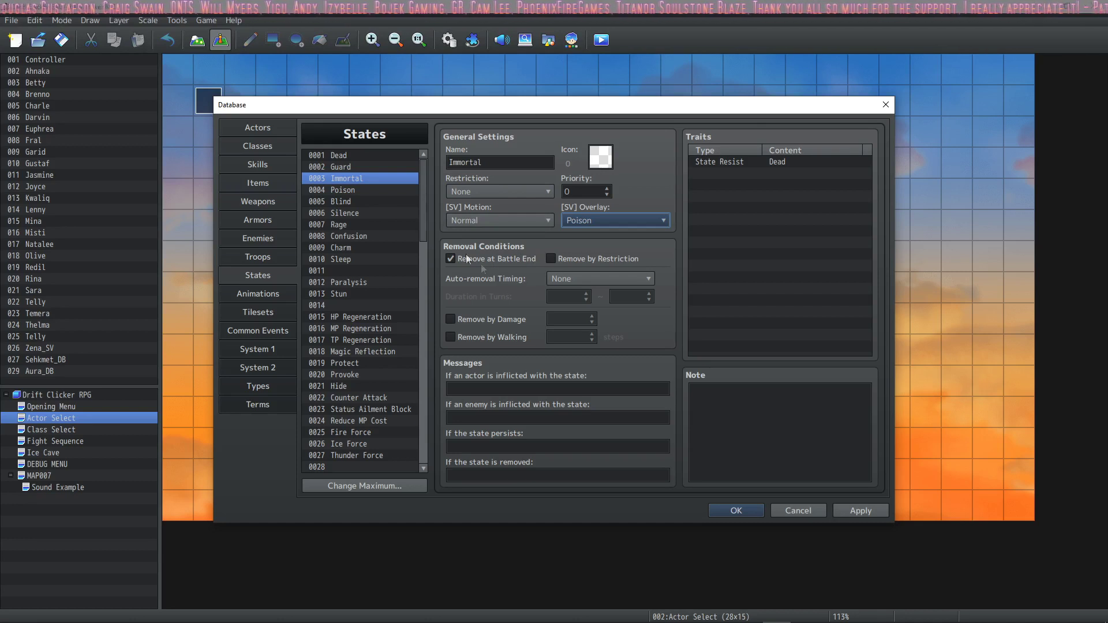
click(495, 259)
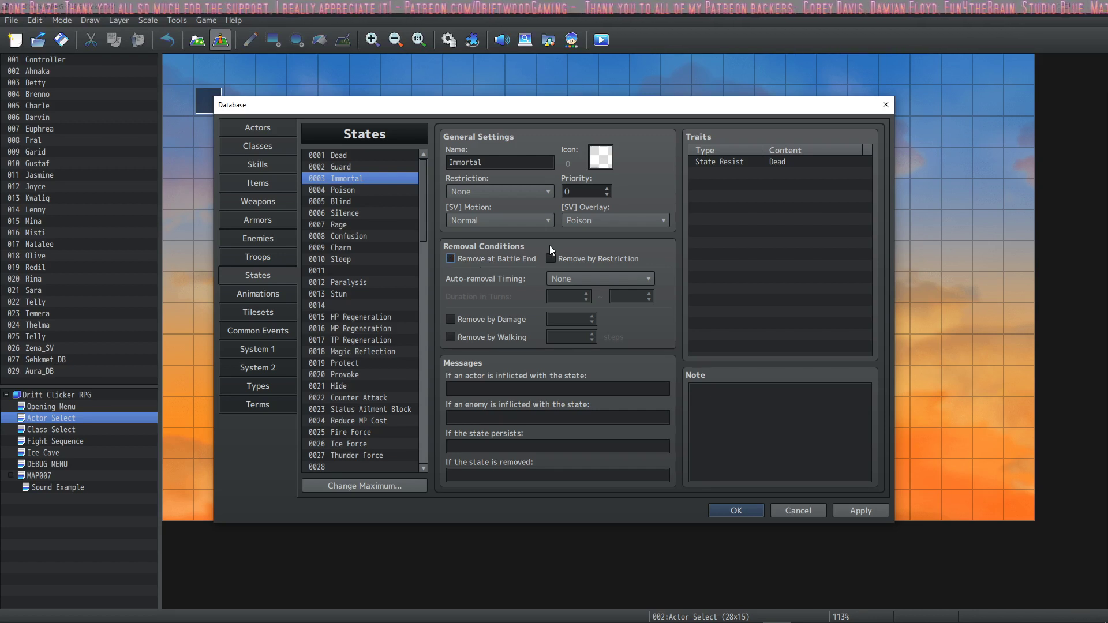
Step: Select the unnamed state 0011 and enable Remove by Restriction for it
key(Down)
key(Down)
key(Down)
key(Down)
key(Down)
key(Down)
key(Down)
key(Down)
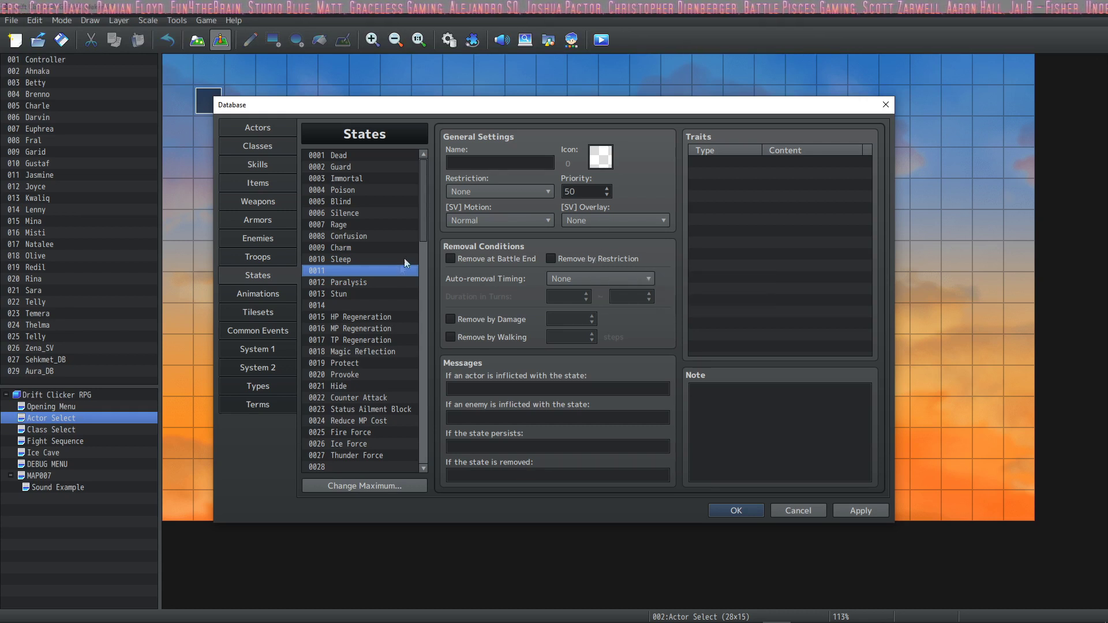
click(573, 261)
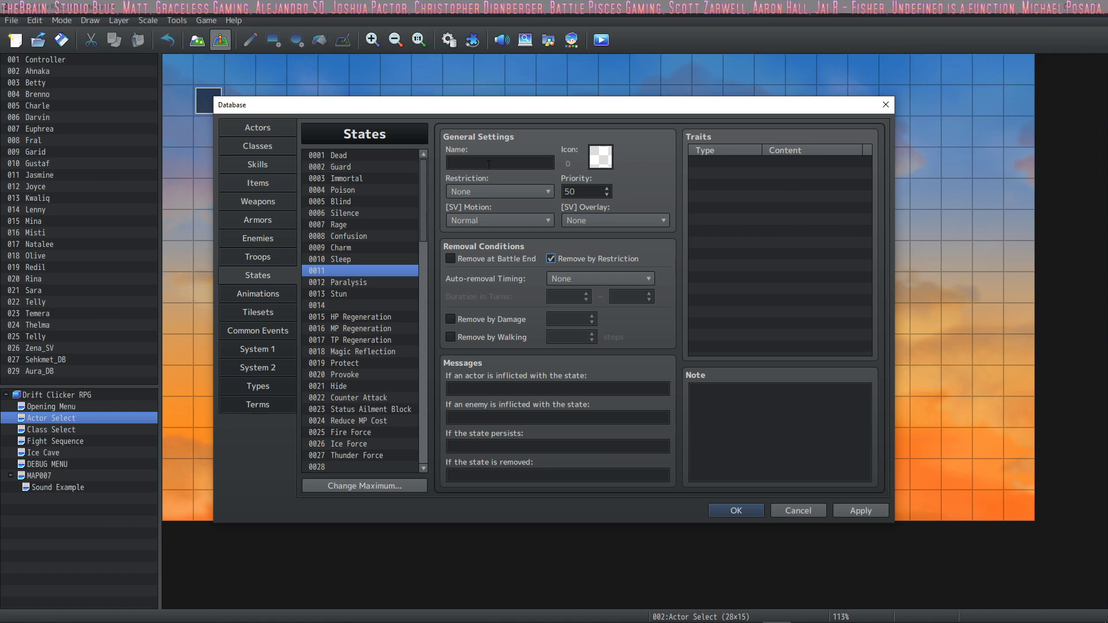
Step: Review the Restriction options for state 0011, keep None, and disable Remove by Restriction
click(493, 193)
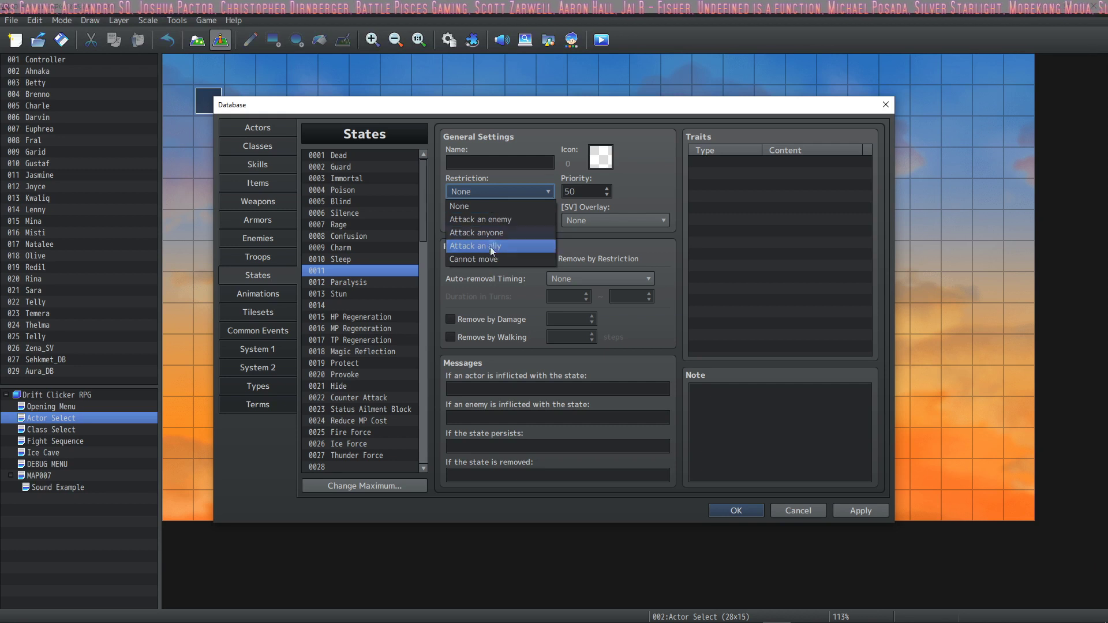
click(494, 205)
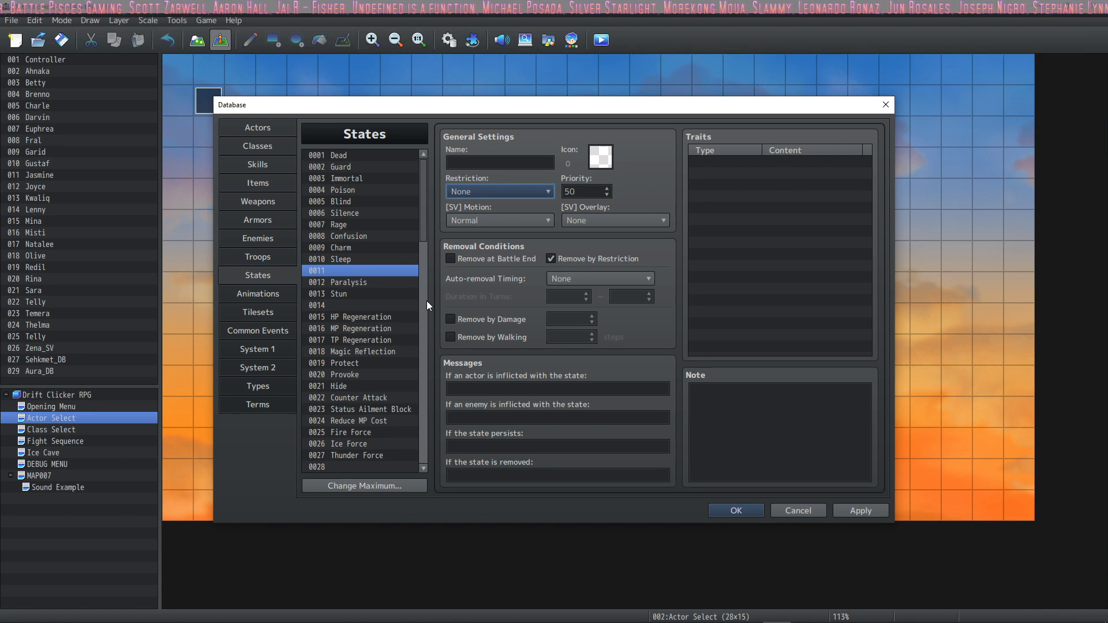
click(552, 259)
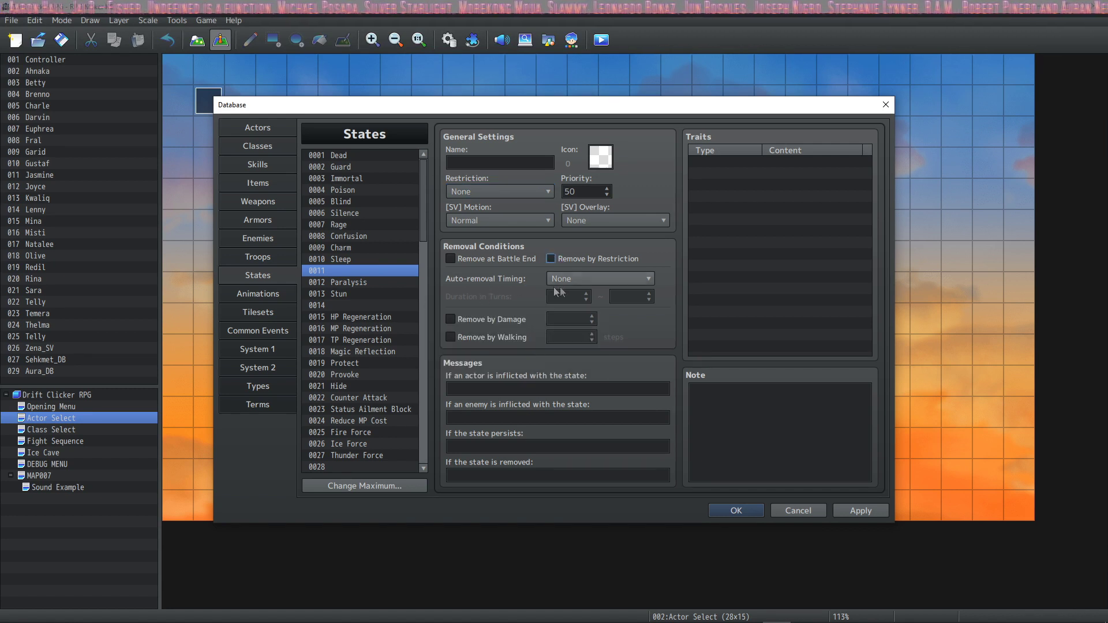
Step: Try Action End as state 0011's Auto-removal Timing, and settle on Turn End
click(587, 279)
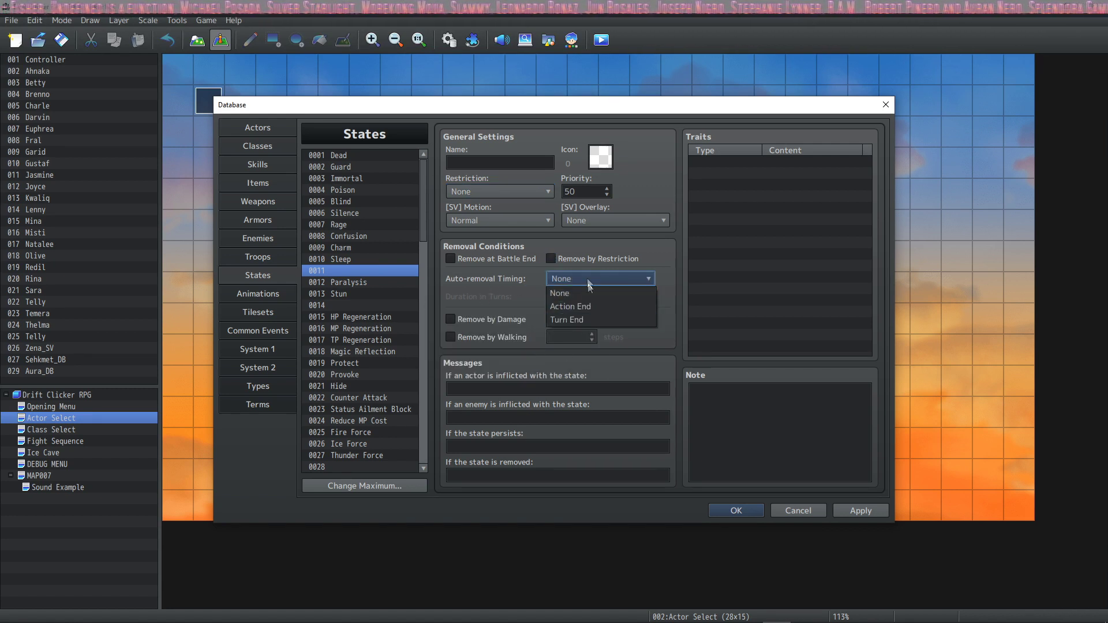
click(590, 305)
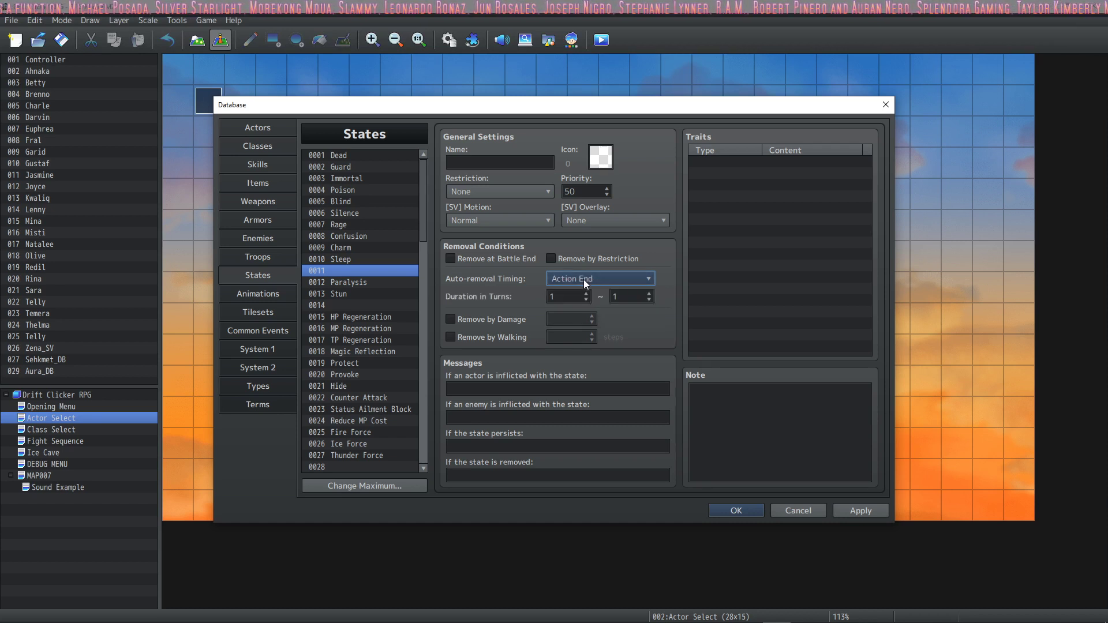
click(584, 280)
click(570, 319)
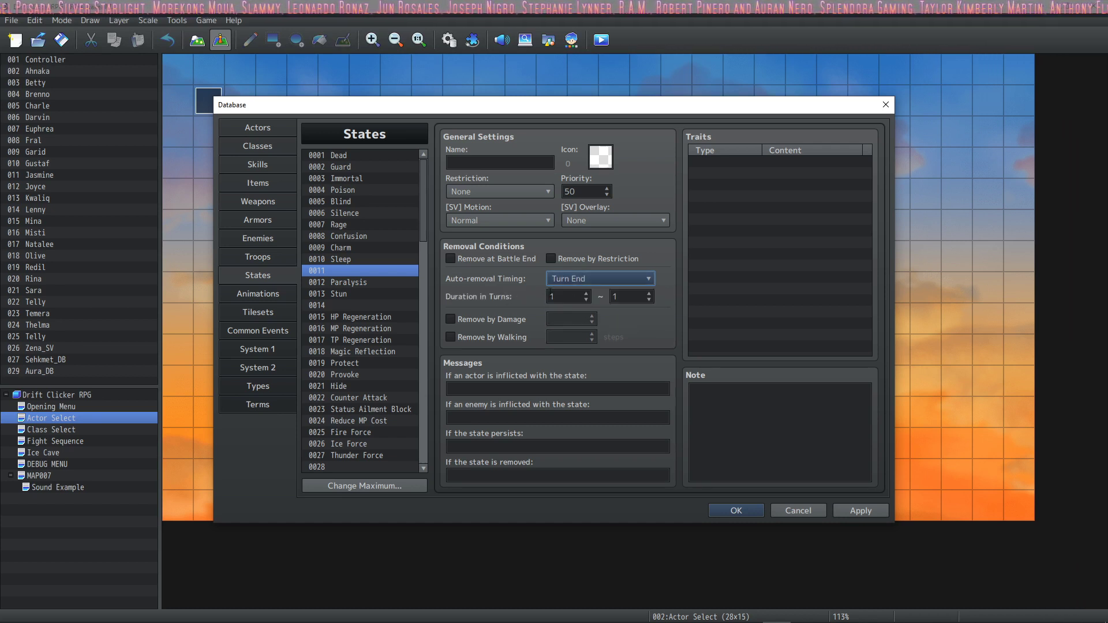
click(569, 276)
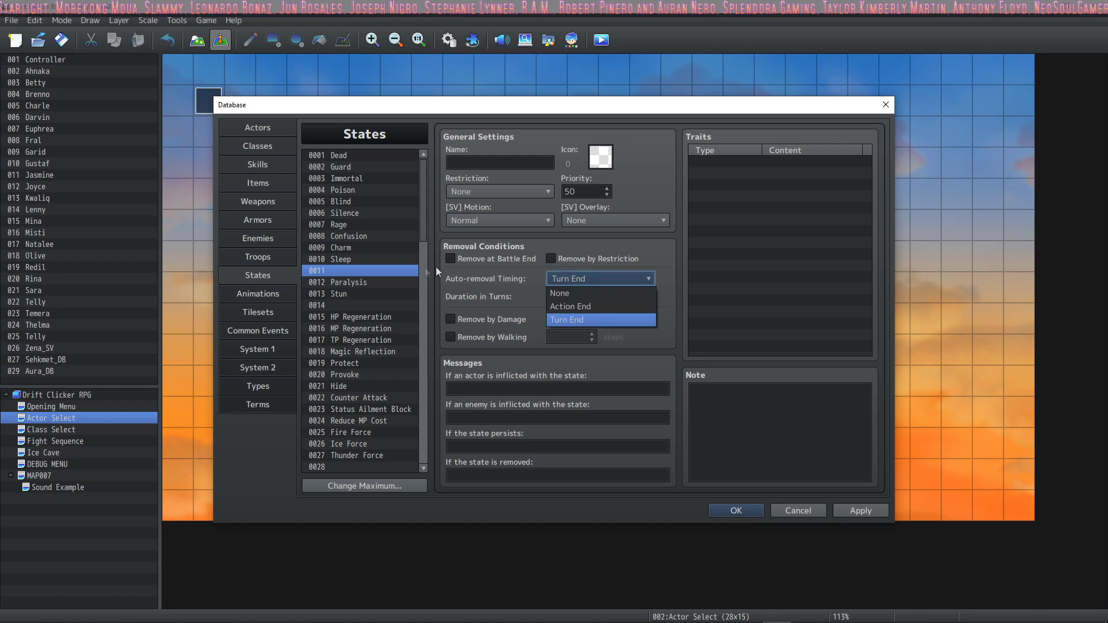
click(571, 278)
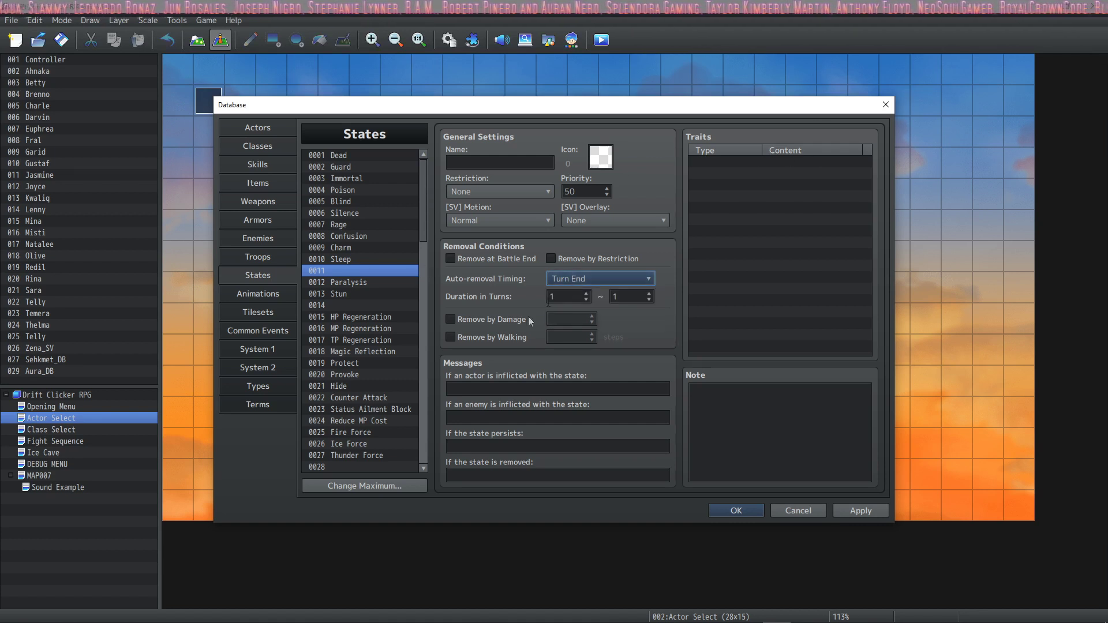
Step: Set the state's Duration in Turns to a range of 5 to 5
click(565, 296)
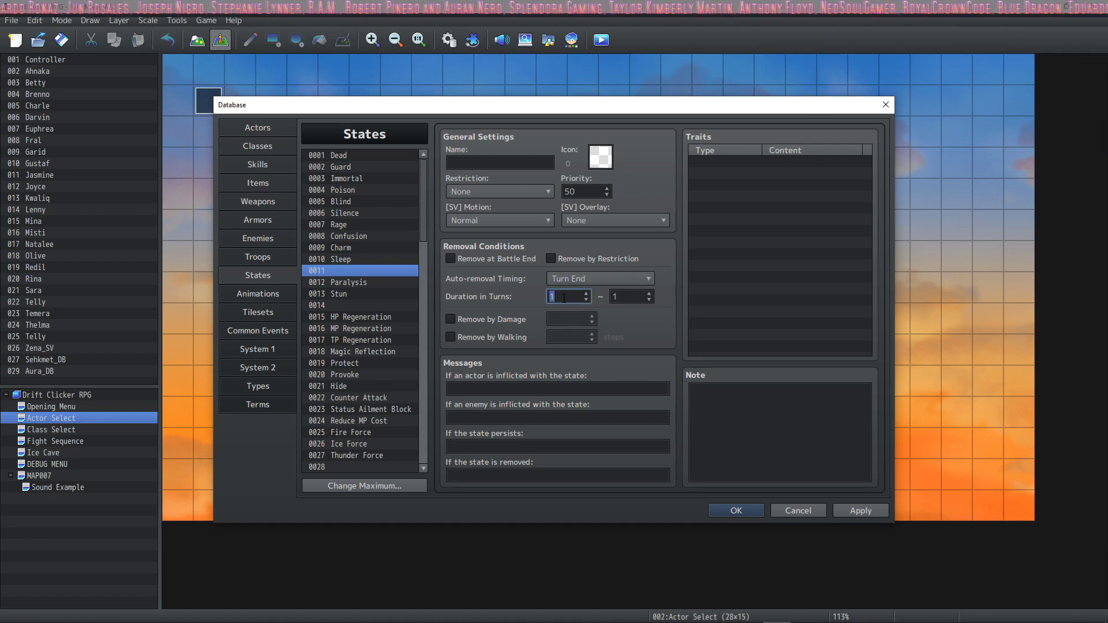
text(5)
key(Tab)
text(5)
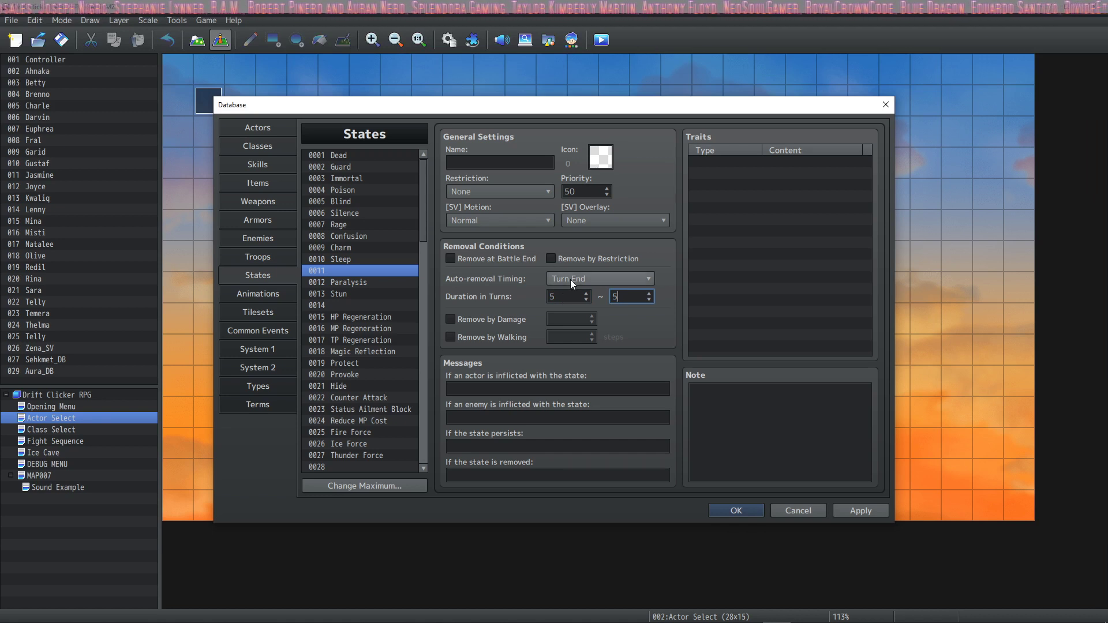
Step: Try Action End with the entered turn duration, and settle on None for the Auto-removal Timing
click(571, 279)
click(570, 280)
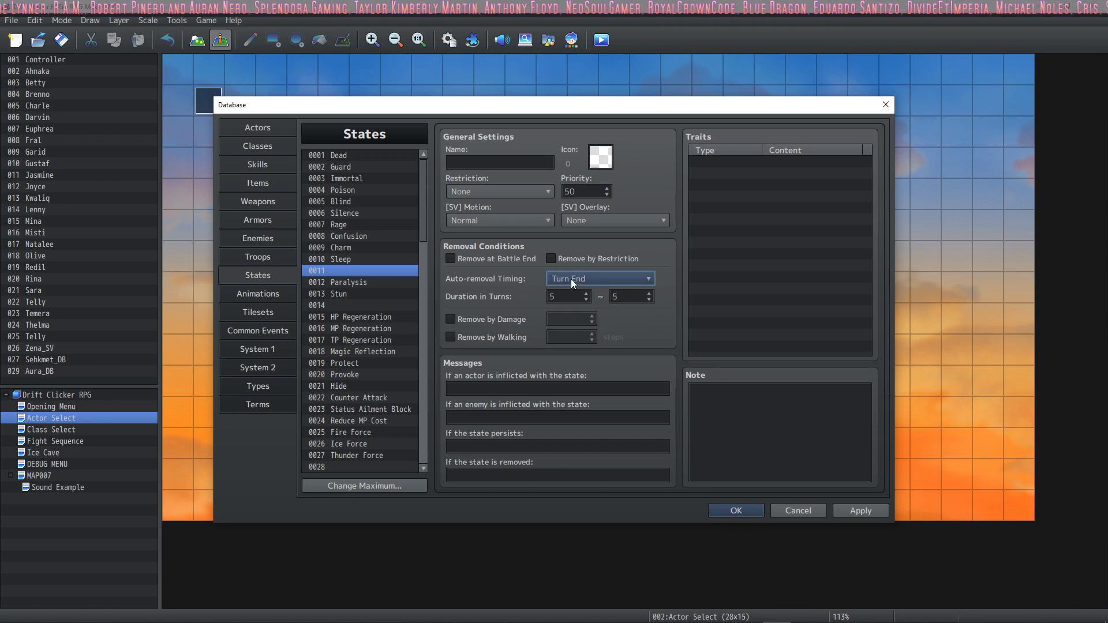
click(570, 278)
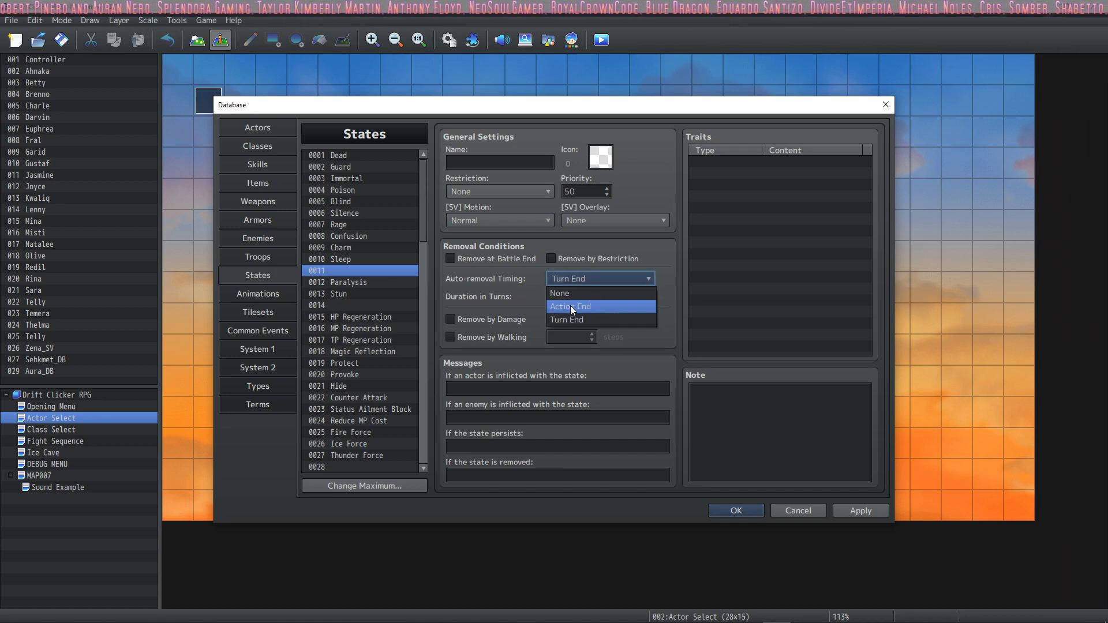
click(570, 307)
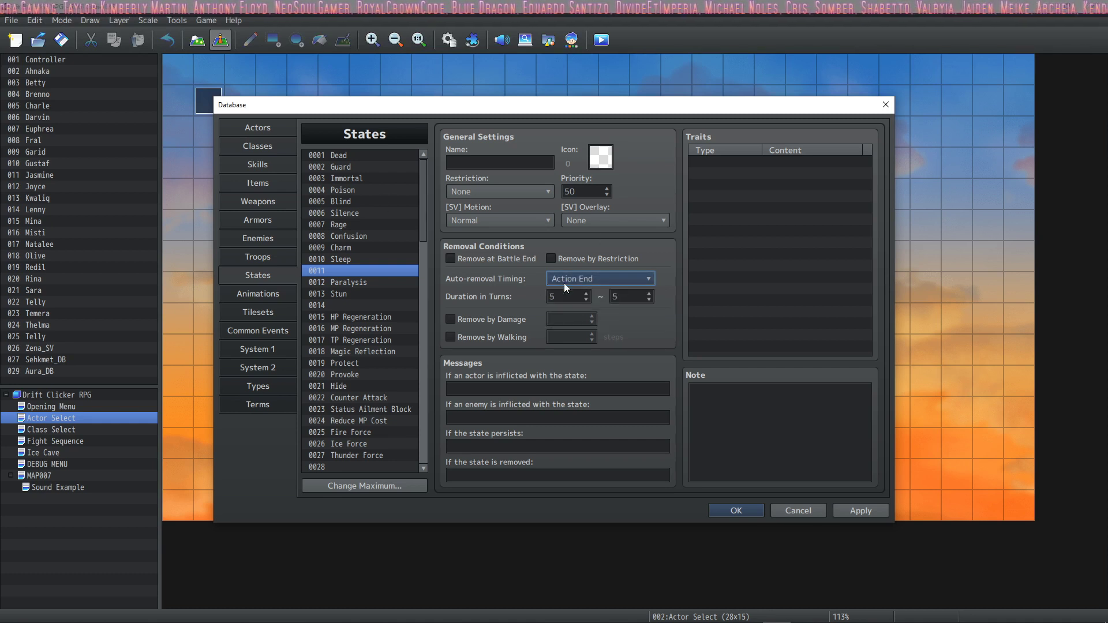
click(565, 280)
click(565, 295)
Step: Enable Remove by Damage for state 0011 and set its chance to 10%
click(450, 319)
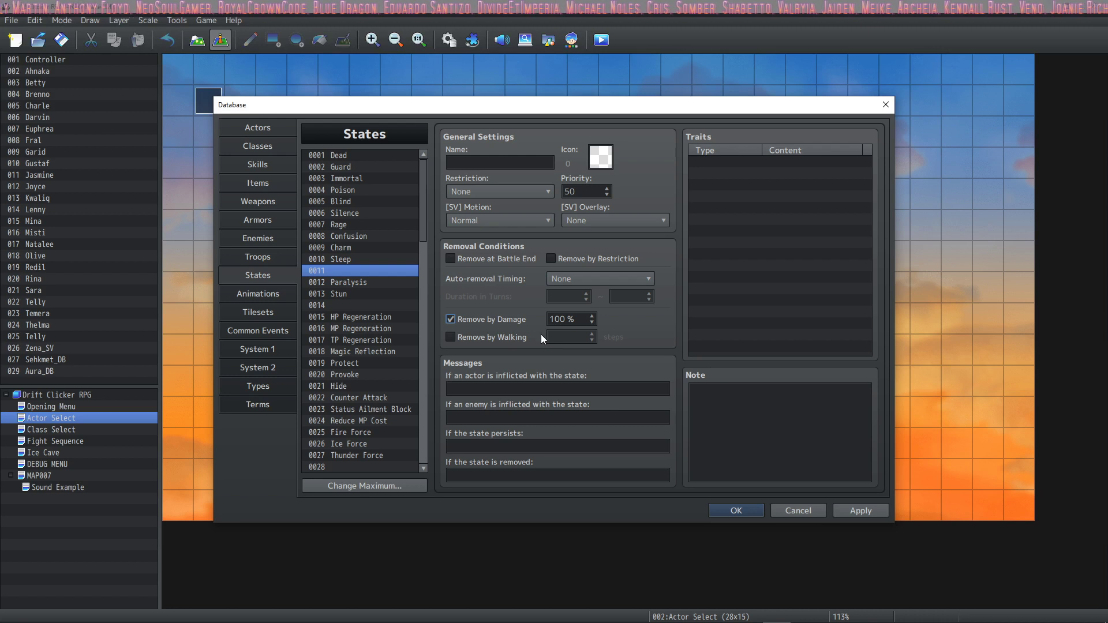
double_click(557, 320)
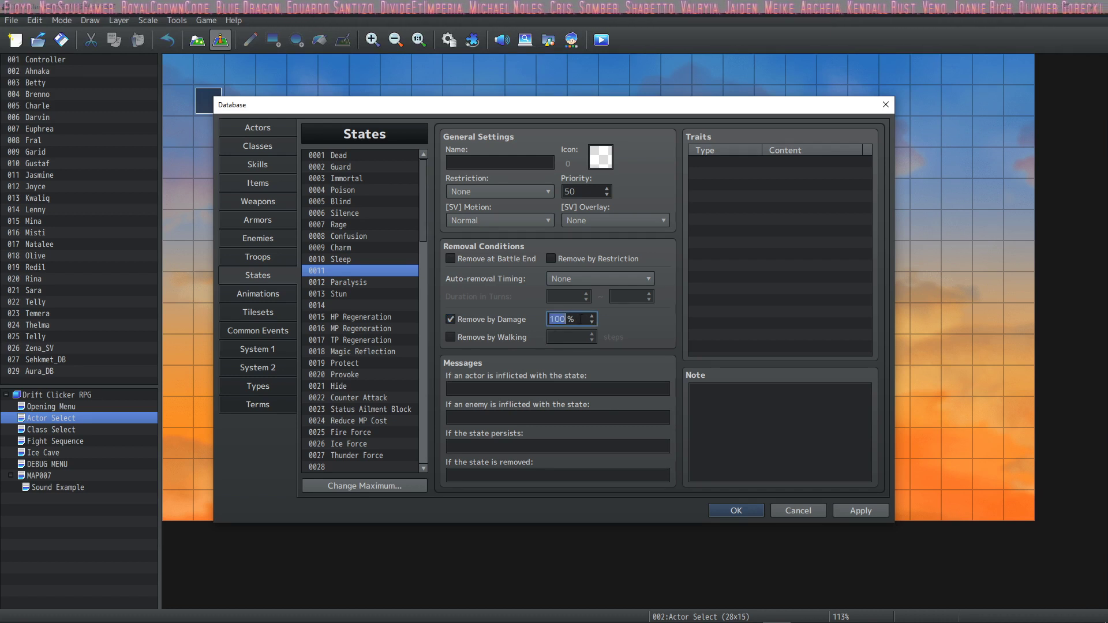
click(562, 320)
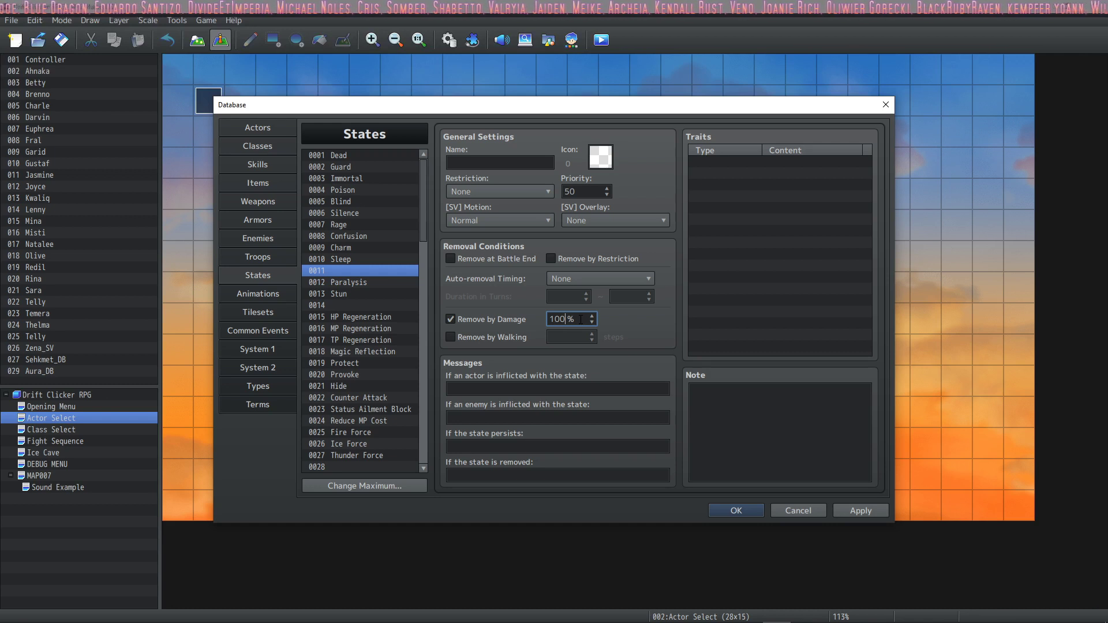
drag(581, 320, 555, 319)
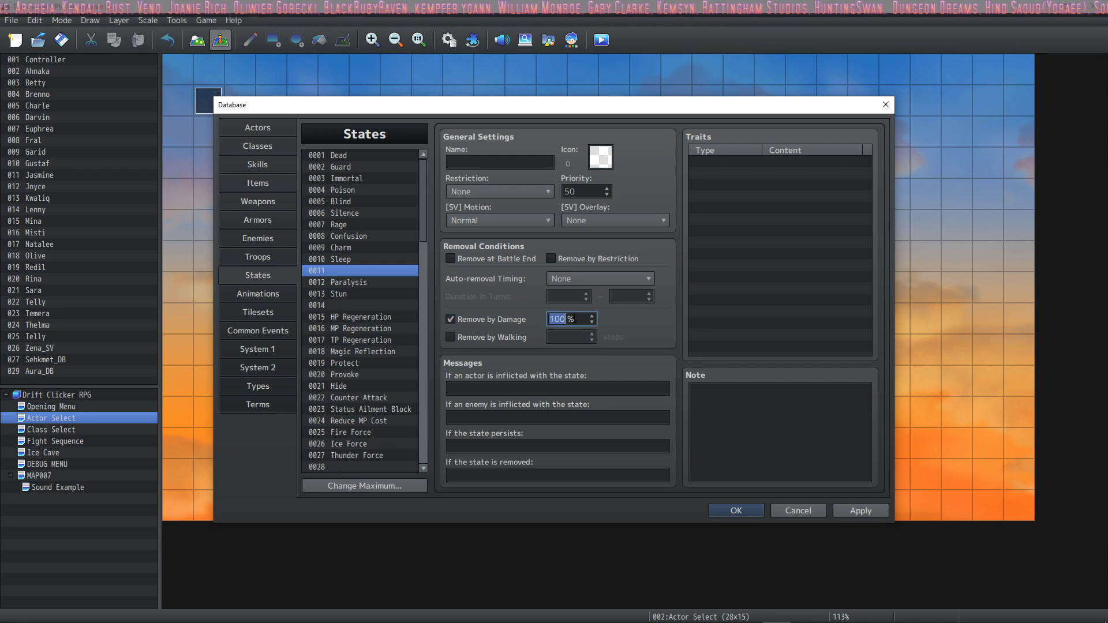
text(10)
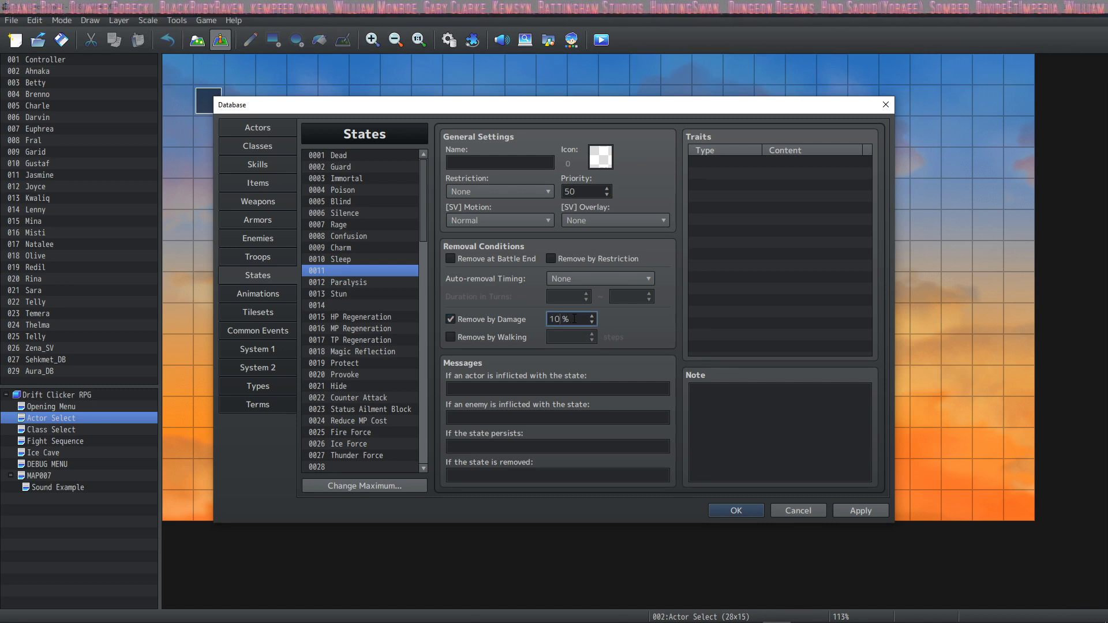
Step: Try the Attack an ally restriction on state 0011, and settle on Attack anyone
click(483, 191)
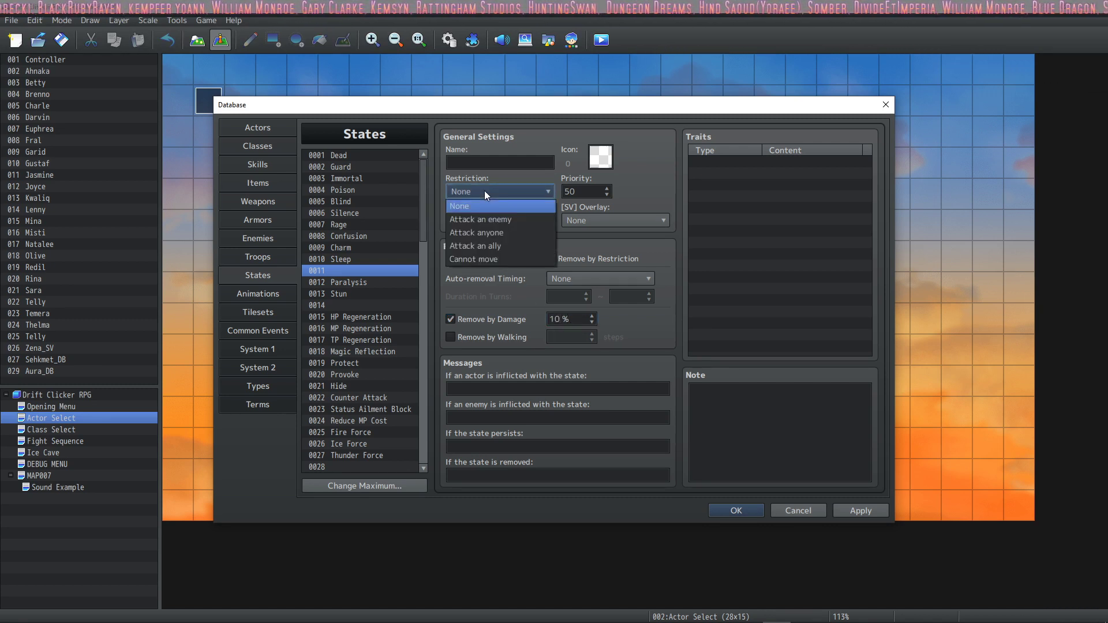
click(517, 248)
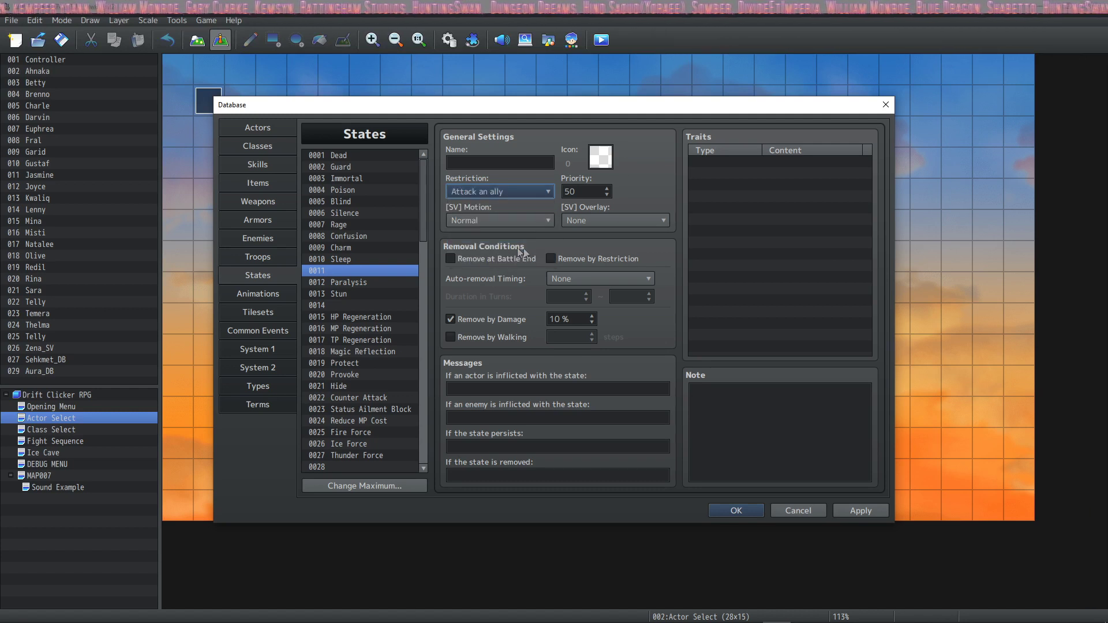
click(515, 191)
click(515, 233)
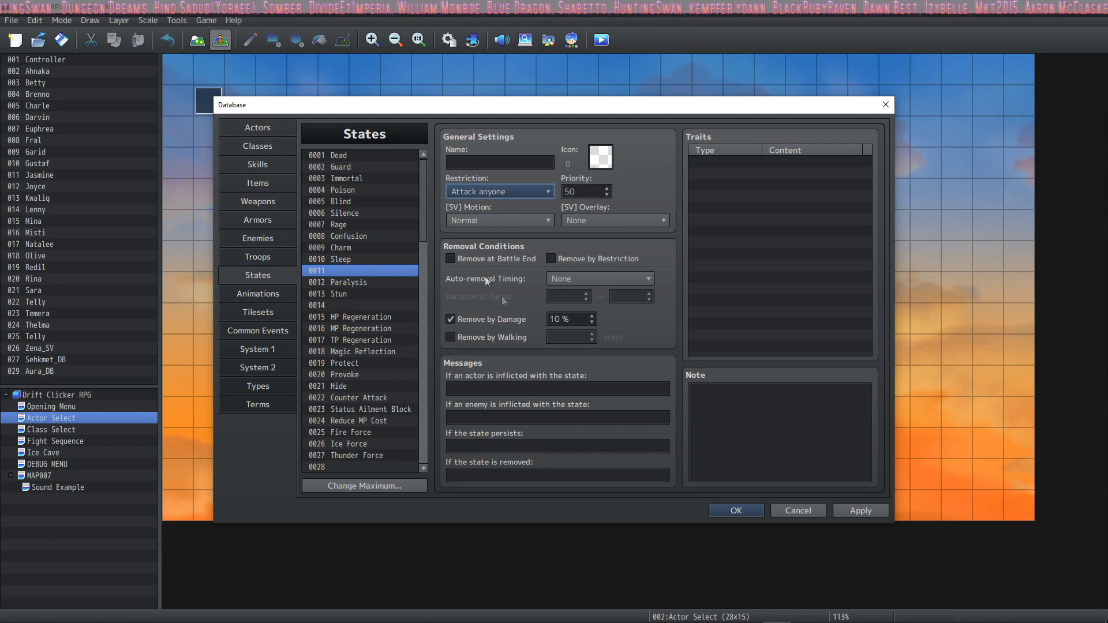
Step: Replace Remove by Damage with Remove by Walking, and enable Remove at Battle End and Action End auto-removal
click(510, 337)
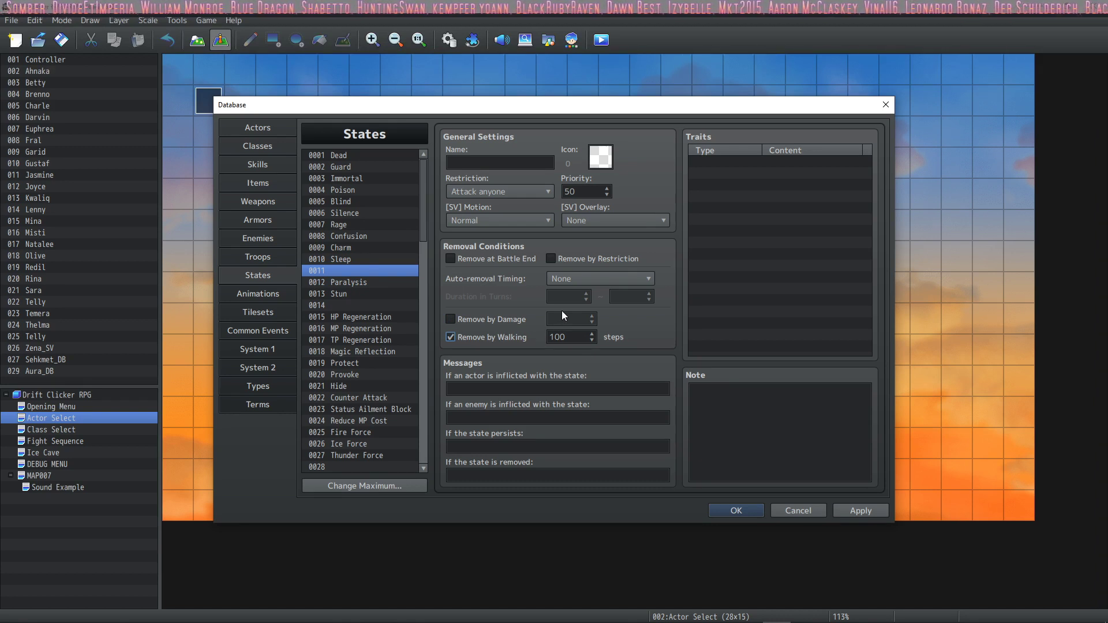
click(495, 259)
click(572, 278)
click(603, 299)
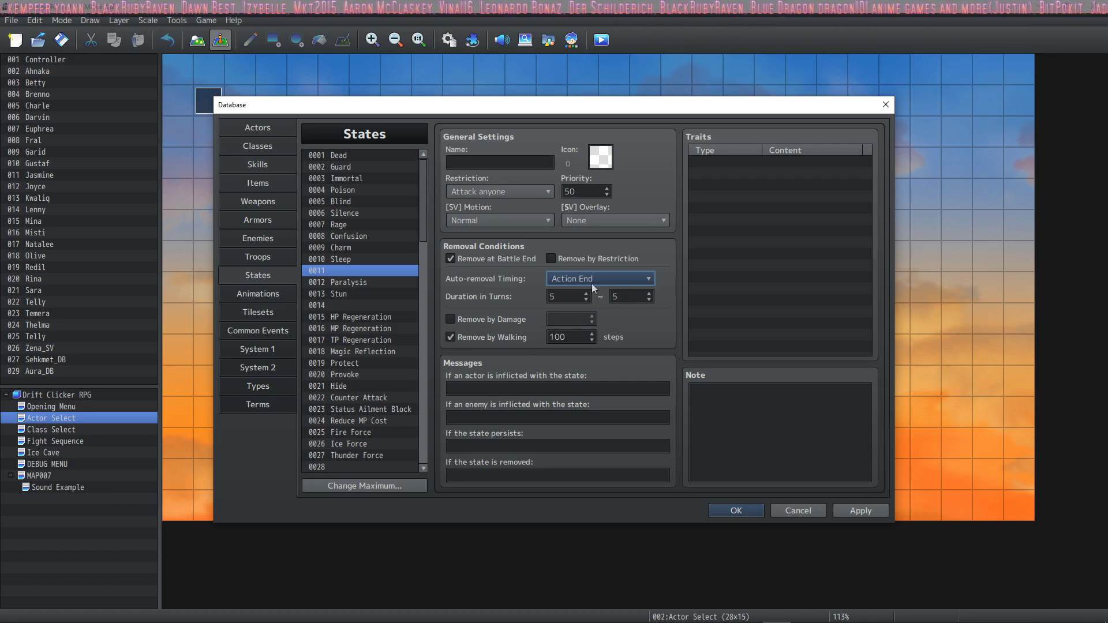
Step: Clear state 0011's removal conditions by disabling Remove at Battle End and Remove by Walking and setting Auto-removal Timing to None
click(504, 260)
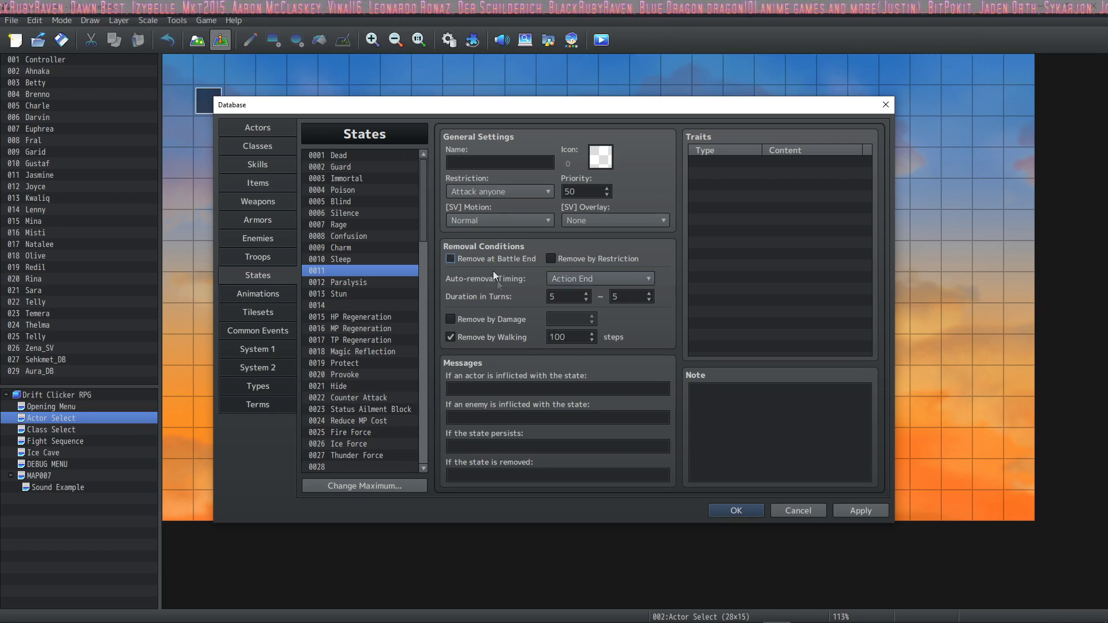
click(595, 280)
click(572, 295)
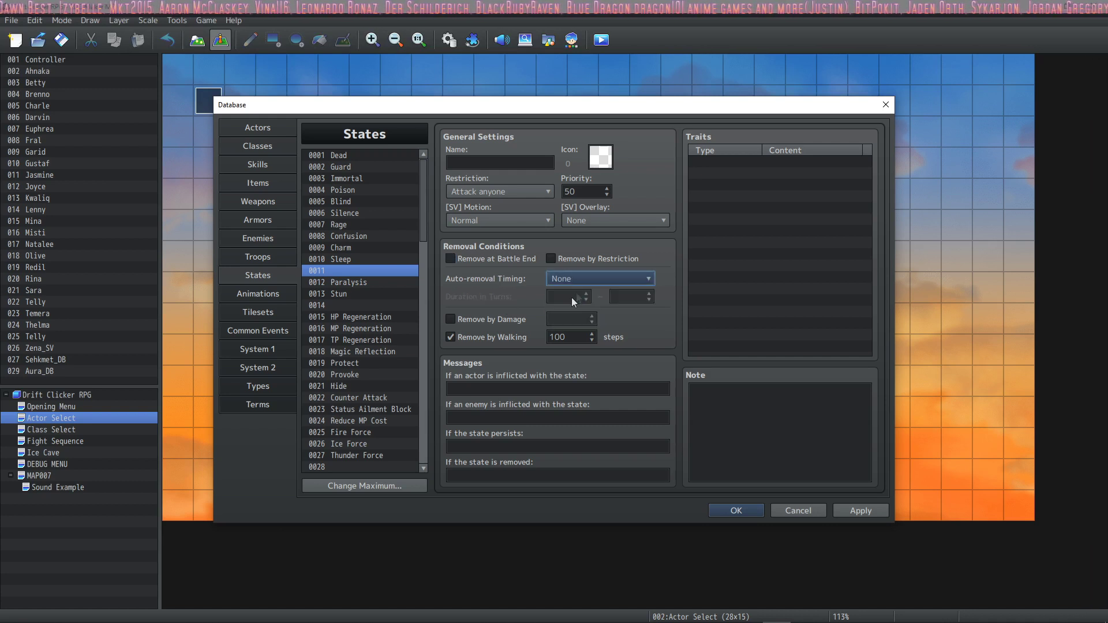
click(494, 334)
Step: Go through state 0011's message fields for actor inflicted, enemy inflicted, state persists and state removed
click(484, 388)
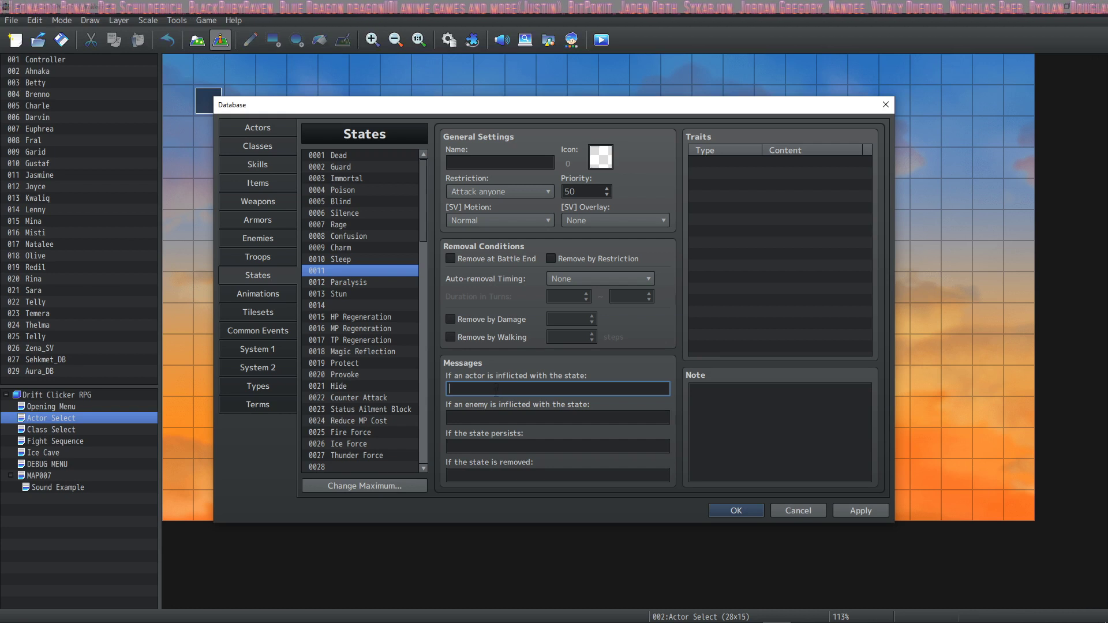
click(546, 424)
click(542, 445)
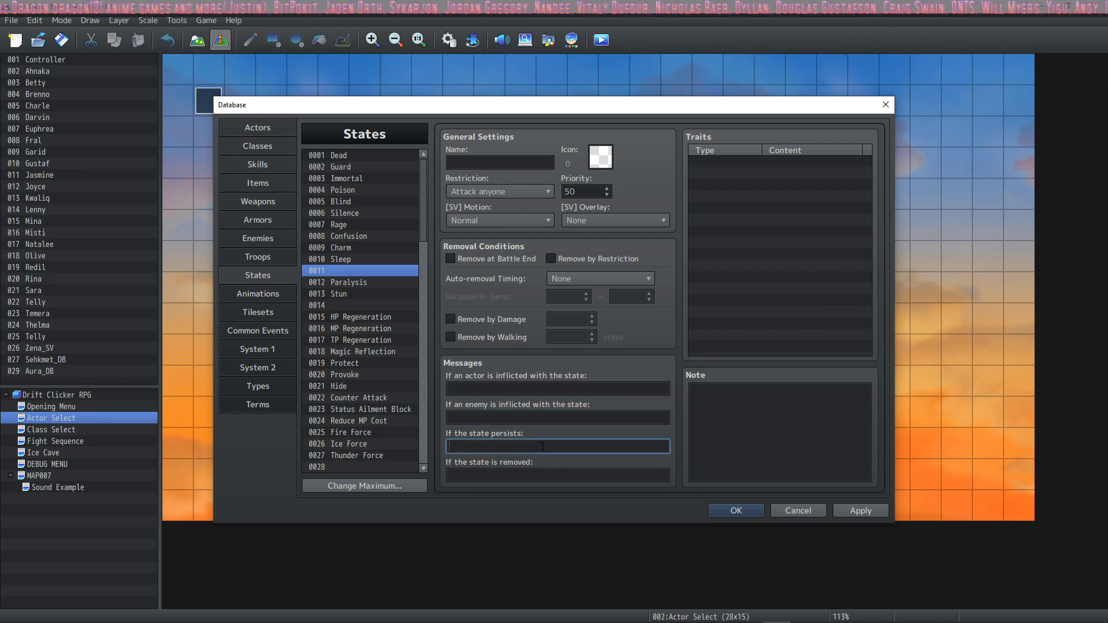
click(541, 476)
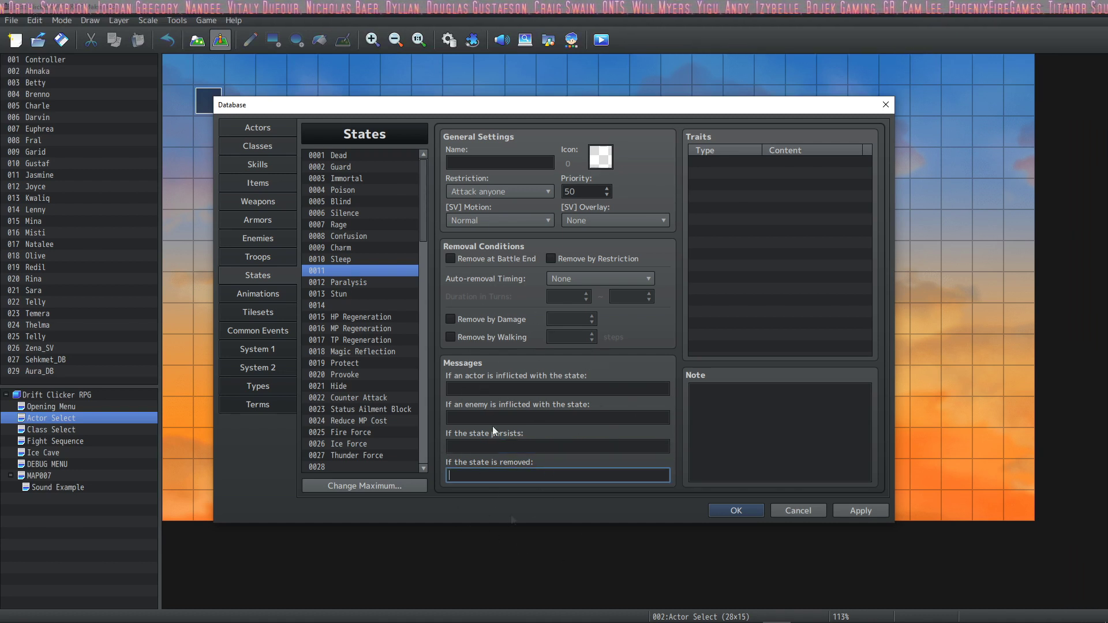
Step: Look through the trait categories and add an Attack Element trait with Fire to state 0011
click(781, 164)
double_click(781, 165)
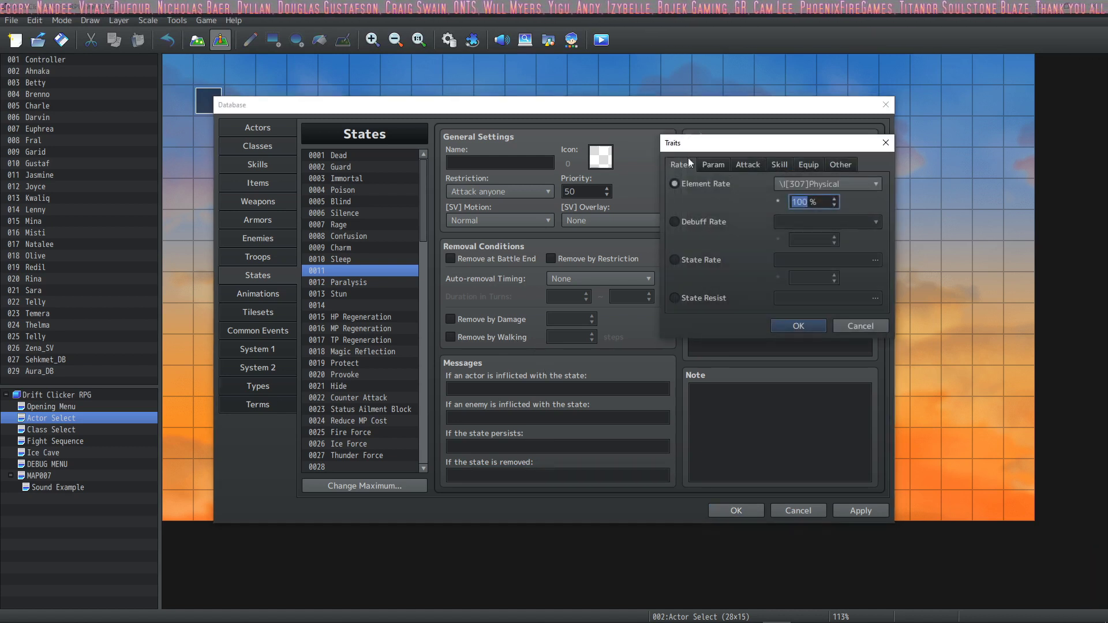
click(713, 165)
click(772, 163)
click(748, 165)
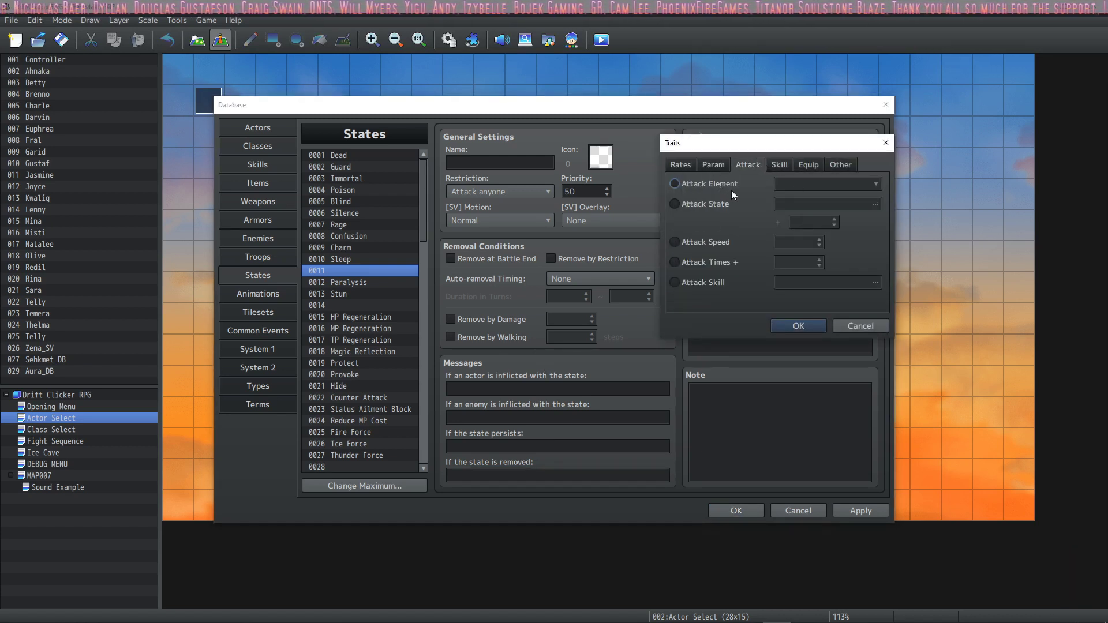
click(721, 185)
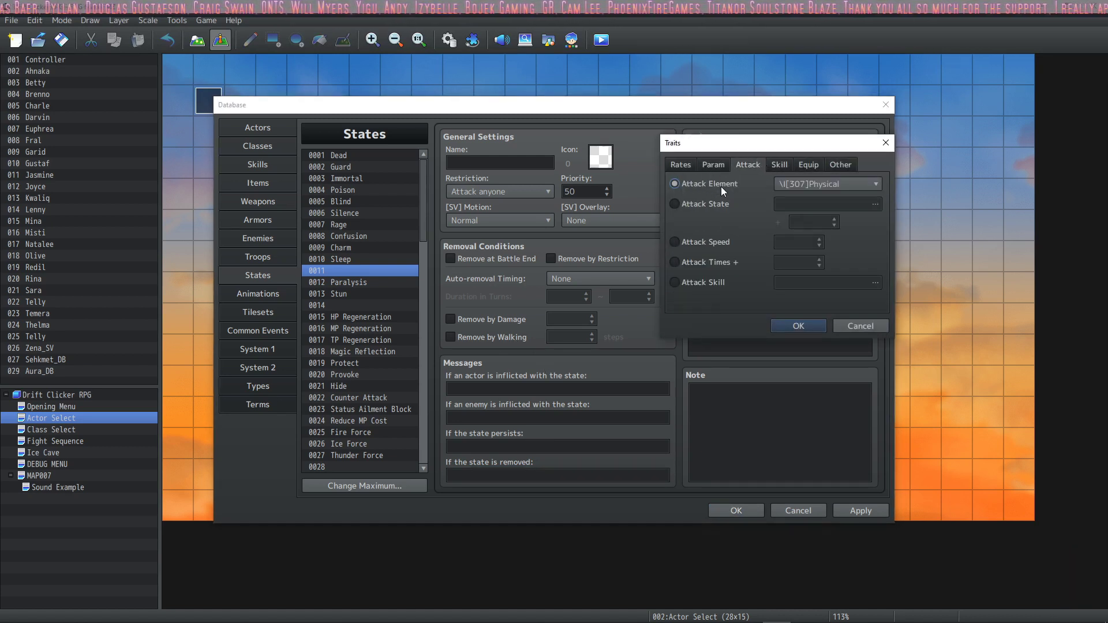
click(848, 183)
click(827, 210)
click(797, 326)
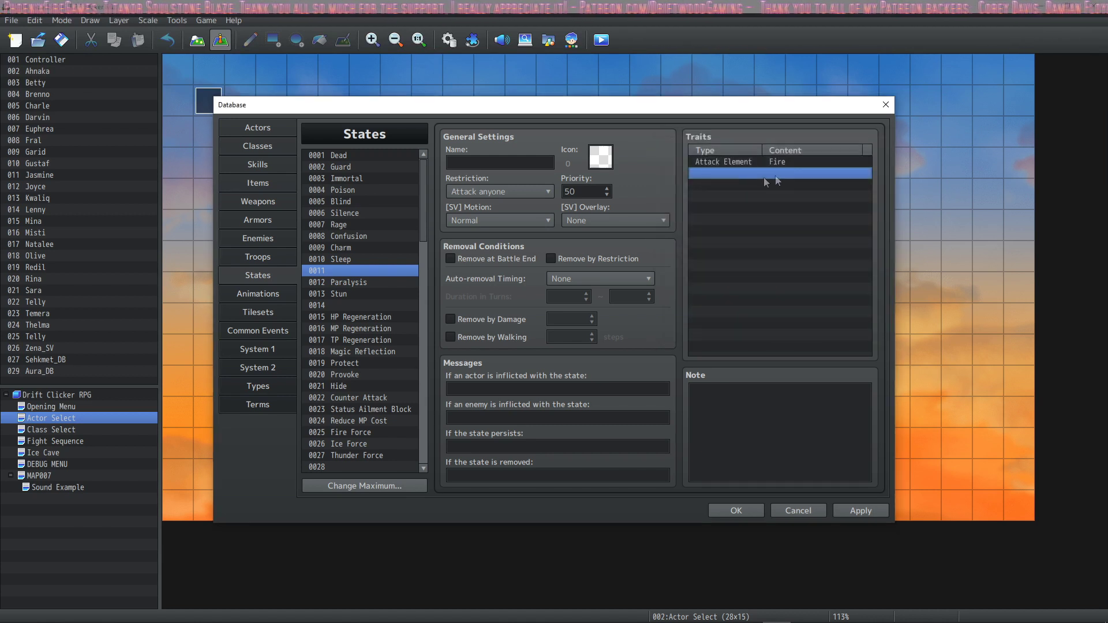
Step: Change state 0011's Attack Element trait to Attack State with Poison at 100%
right_click(736, 161)
click(798, 203)
click(811, 162)
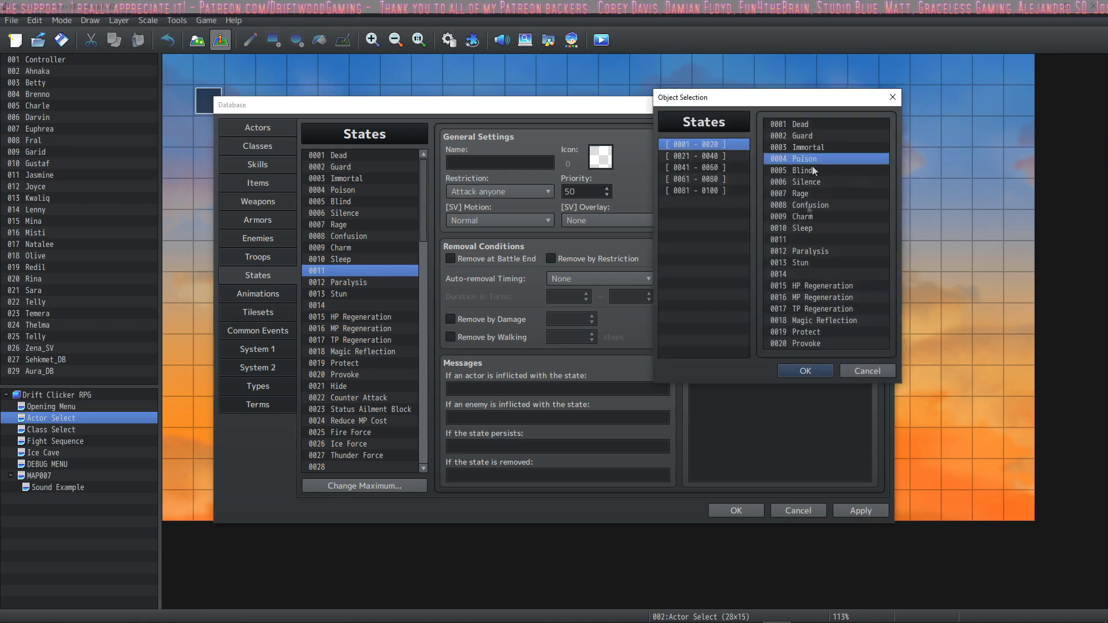
click(812, 374)
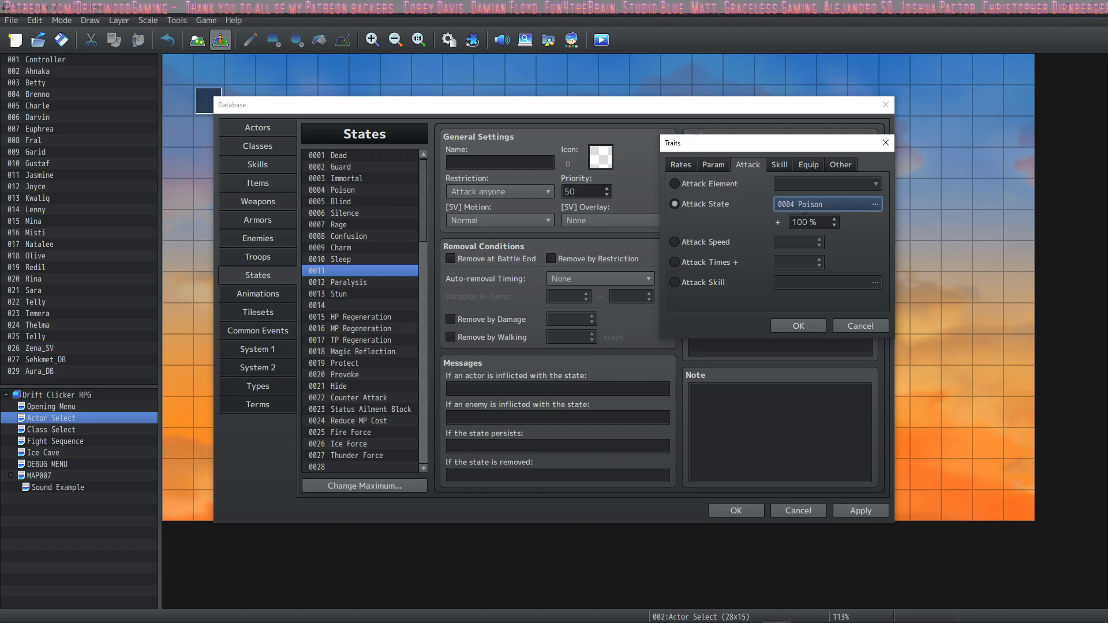
key(Tab)
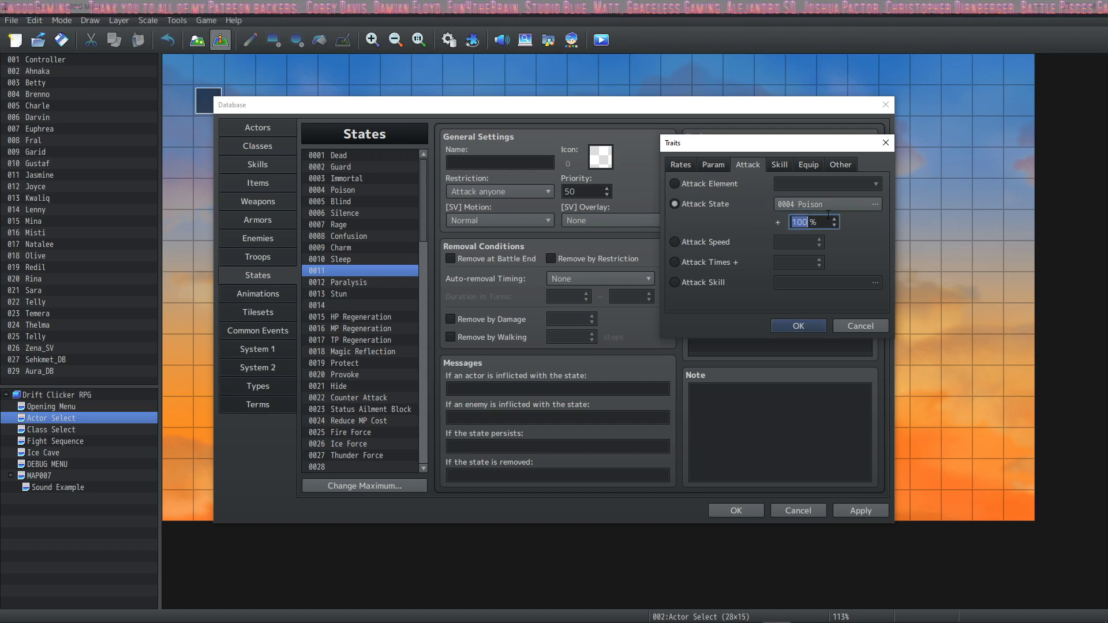
text(120)
click(796, 326)
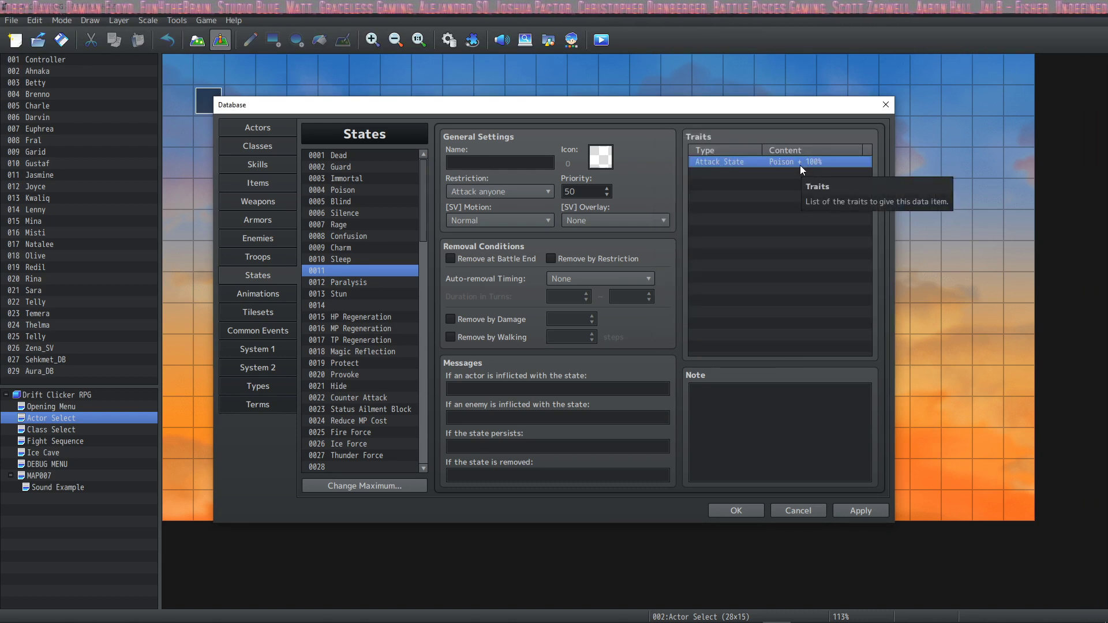
Step: Try Attack Speed 100 for state 0011's trait, and replace it with Attack Times + set to 1
double_click(800, 165)
click(793, 242)
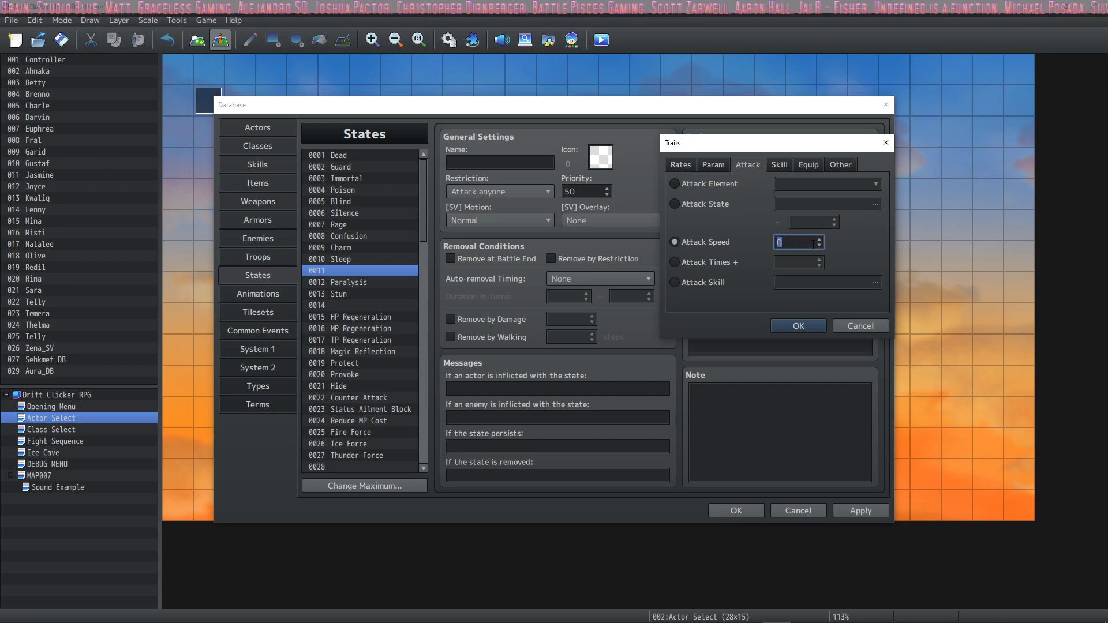
text(100)
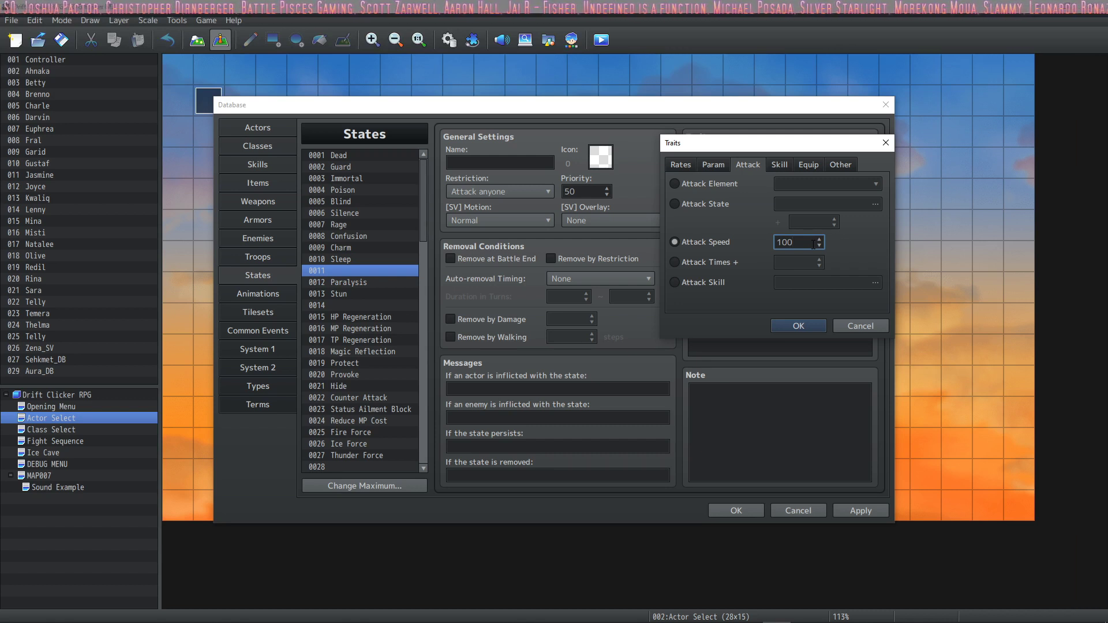
click(790, 263)
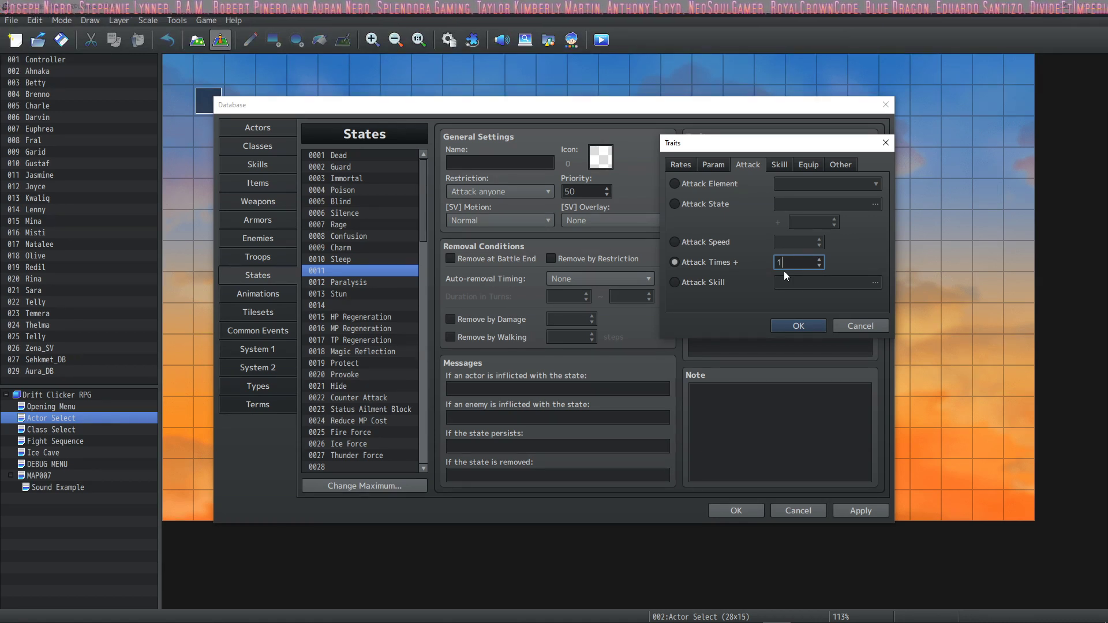
click(796, 325)
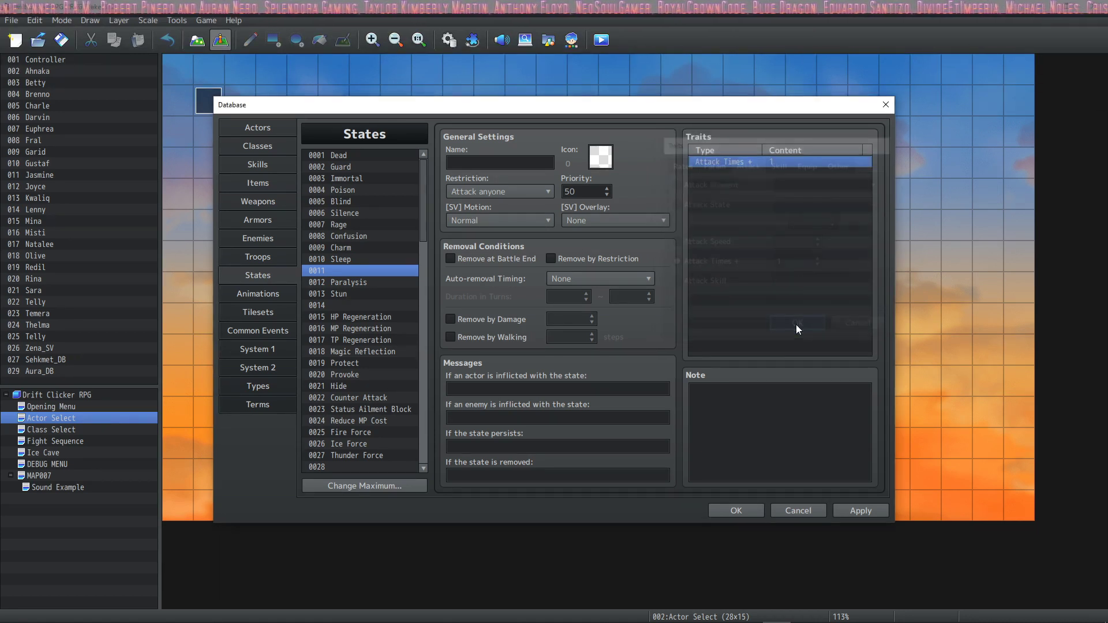
Step: Change state 0011's trait to Attack Skill with 0013 Double Attack and apply the database changes
double_click(745, 164)
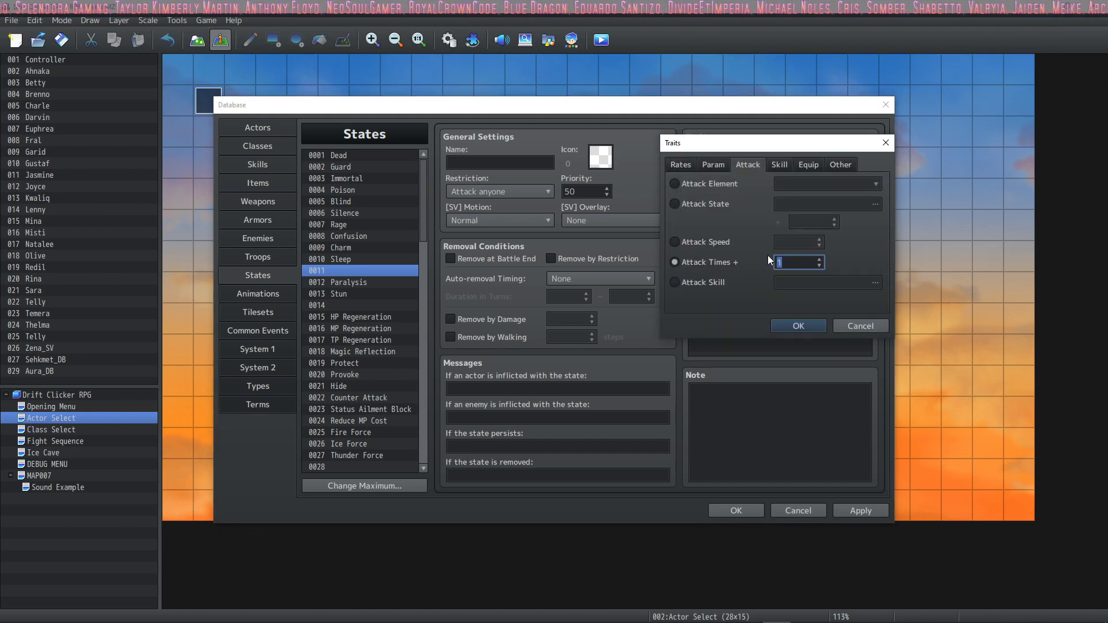
click(674, 282)
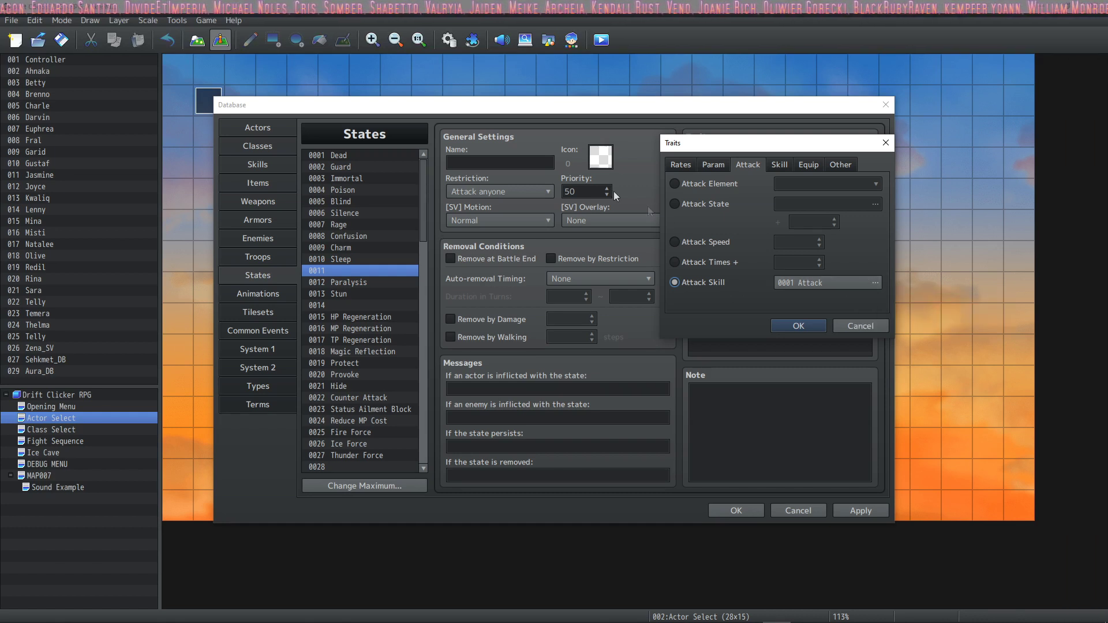
click(820, 282)
click(826, 263)
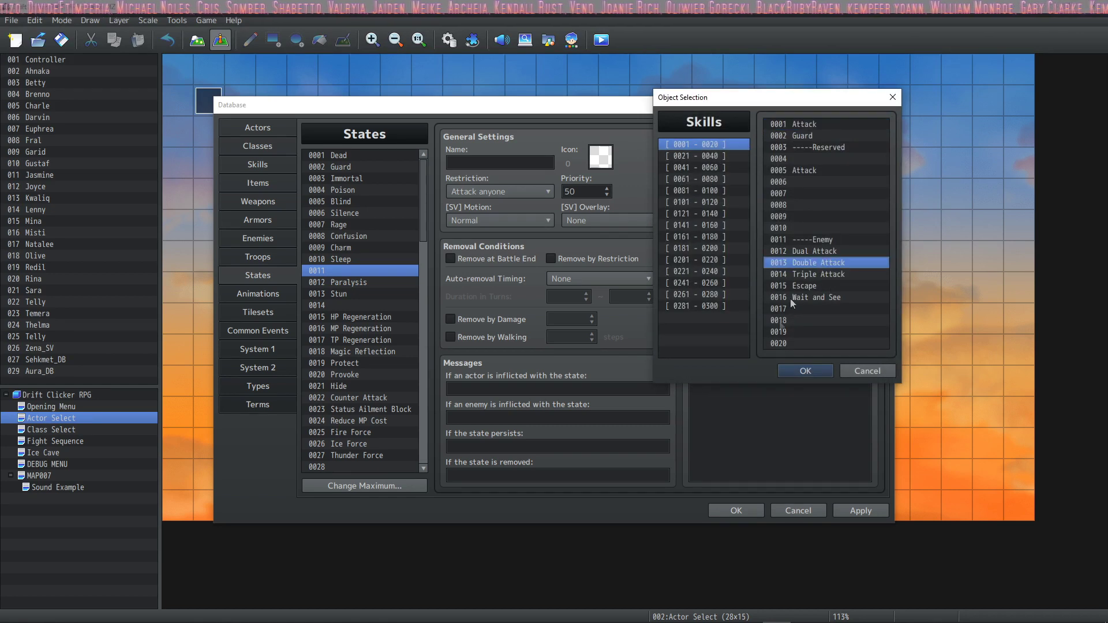
click(812, 367)
click(808, 327)
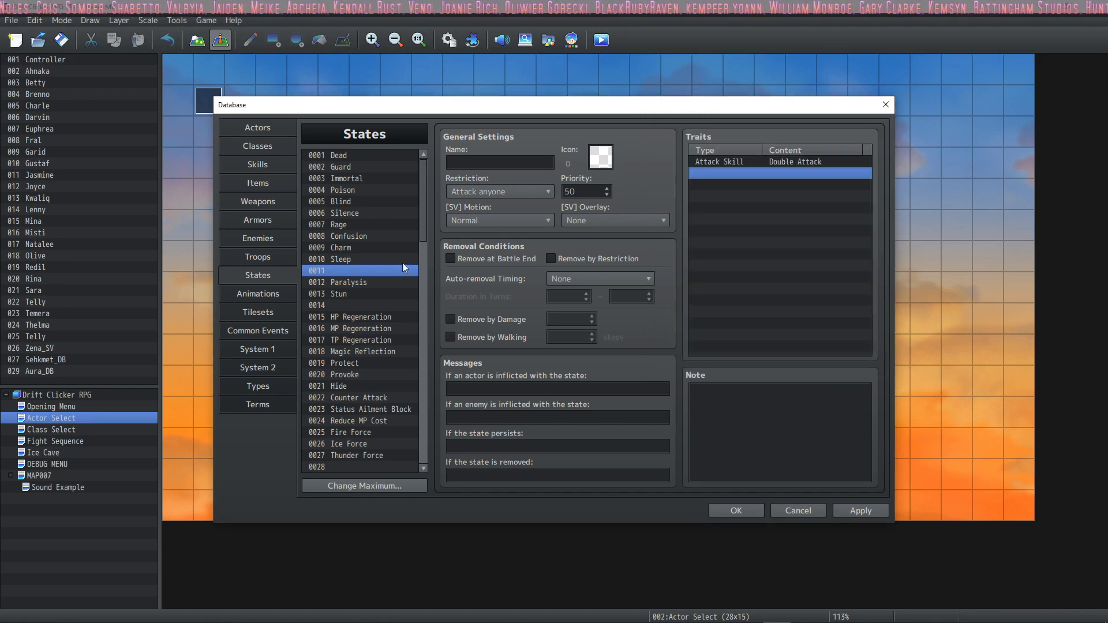
click(755, 165)
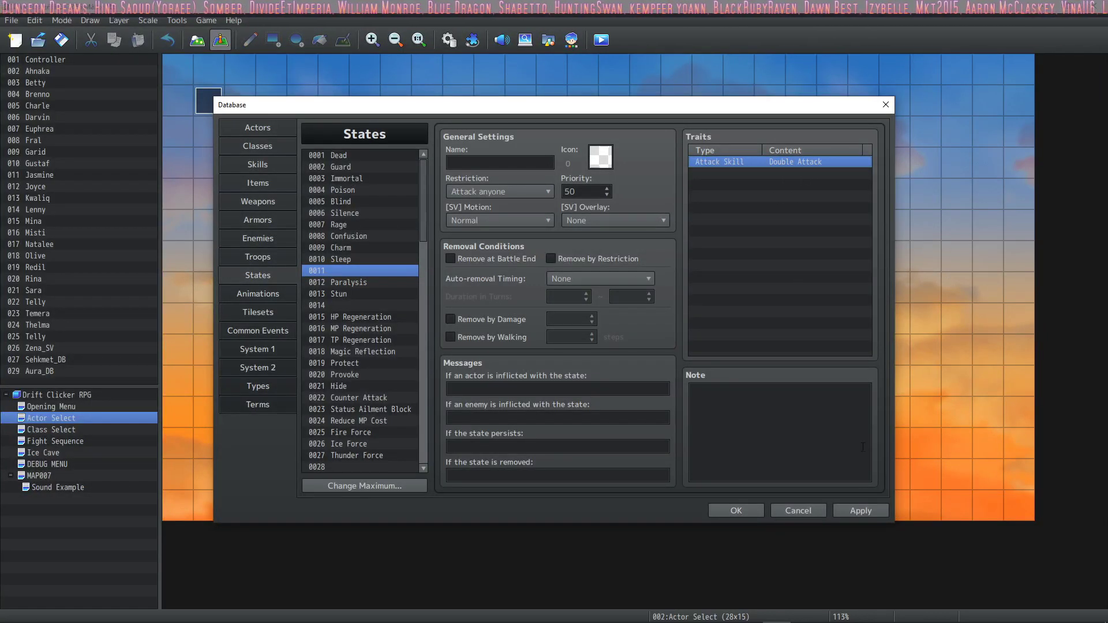
click(860, 511)
Step: Examine the Dead state's experience trait, priority and note
click(361, 155)
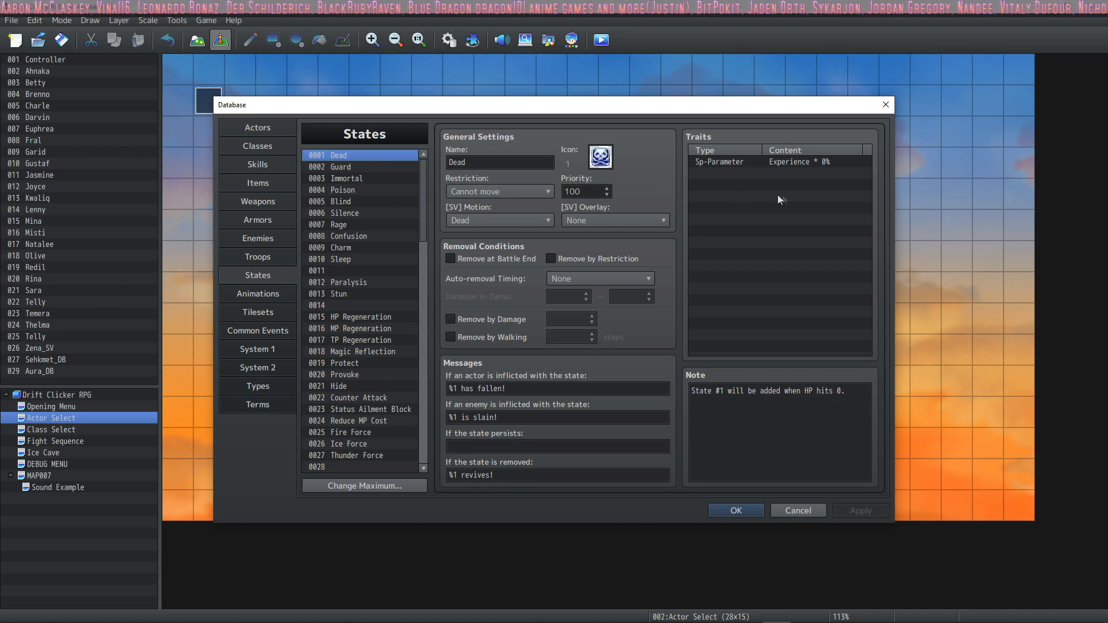
click(793, 167)
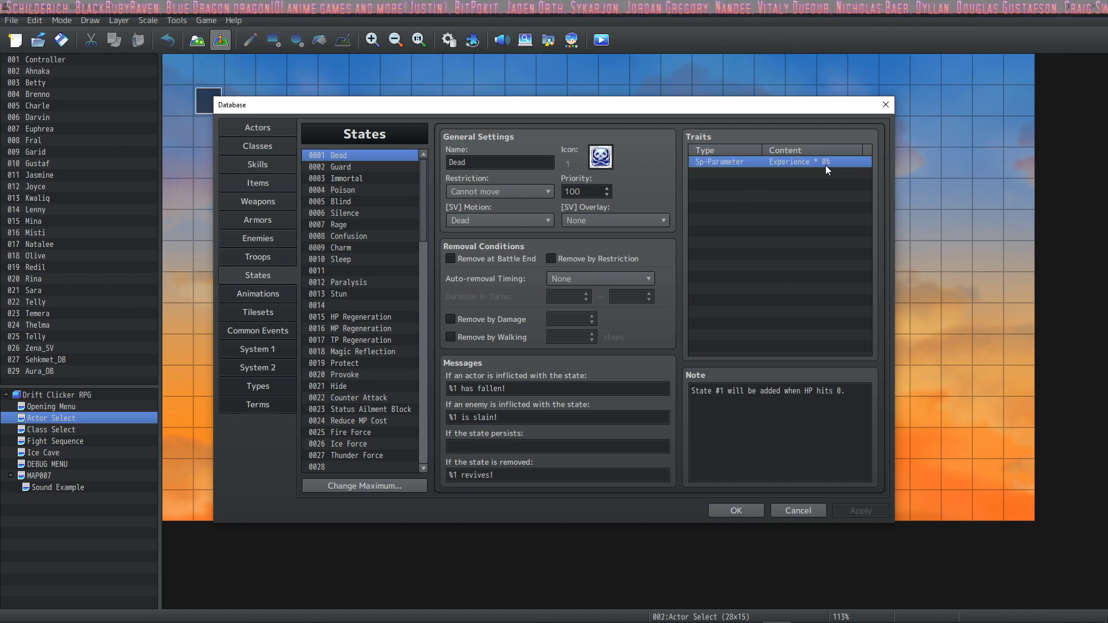
double_click(593, 191)
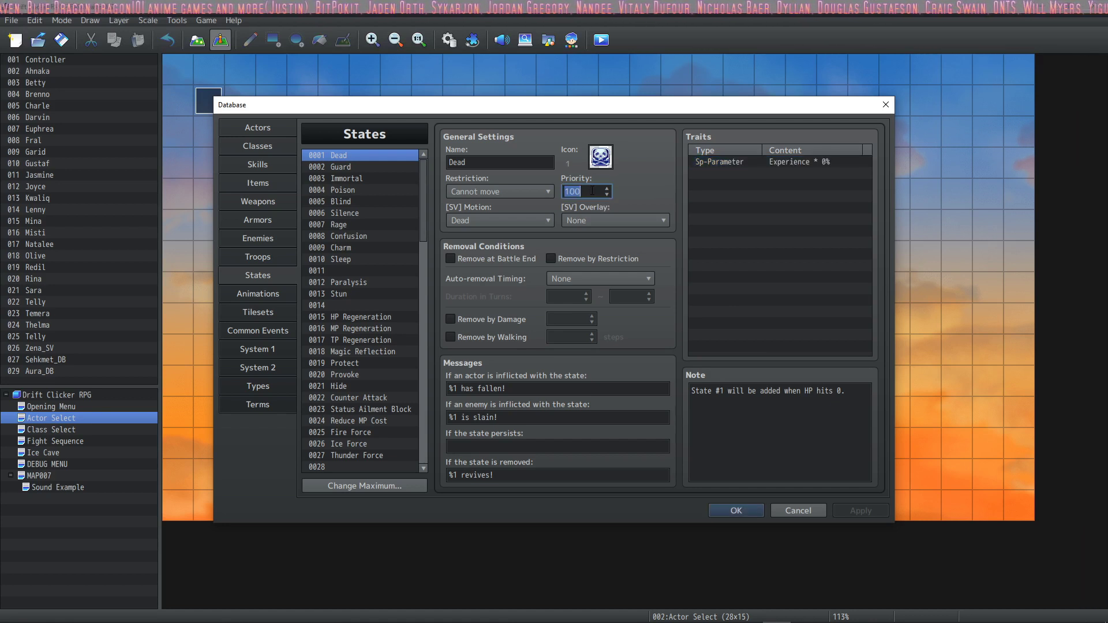
click(869, 393)
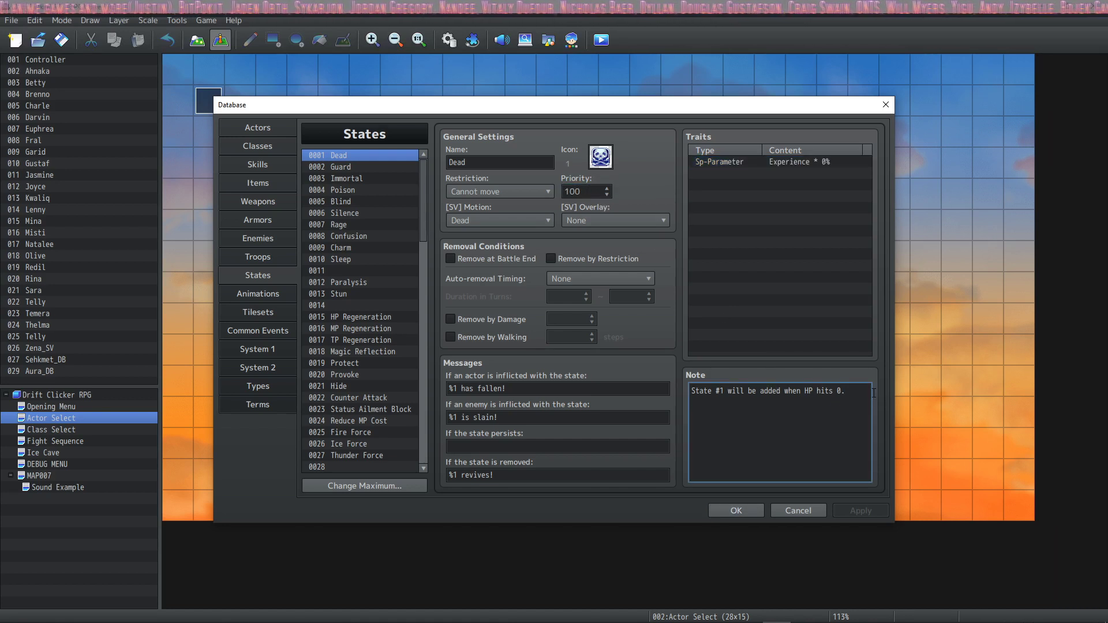
Step: Examine the Guard state's Special Flag trait and the Immortal state's State Resist trait
click(375, 167)
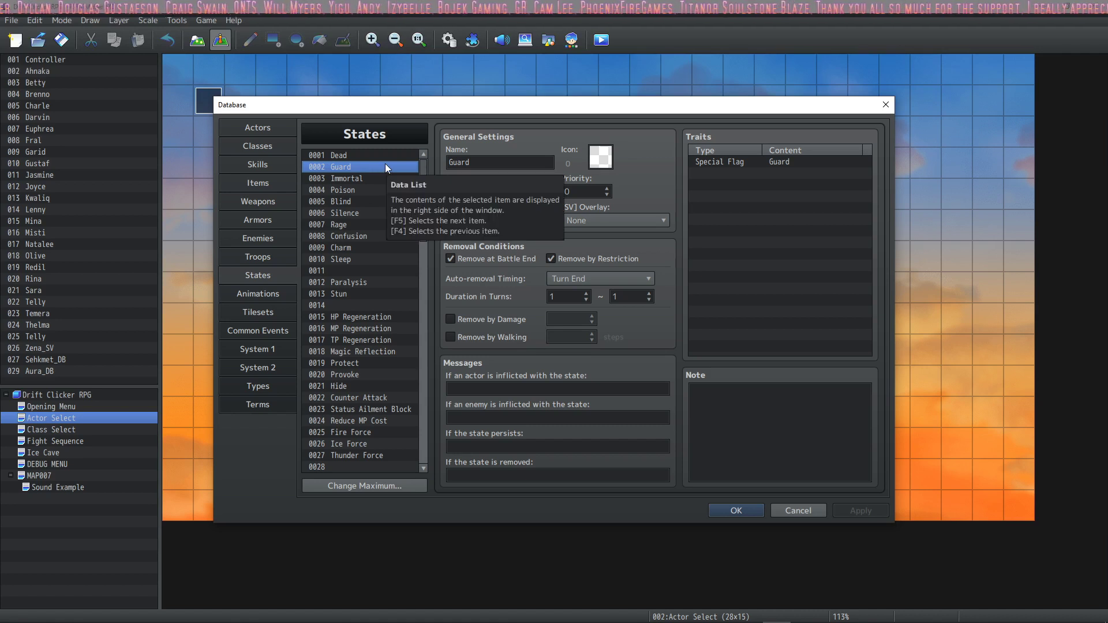
double_click(774, 161)
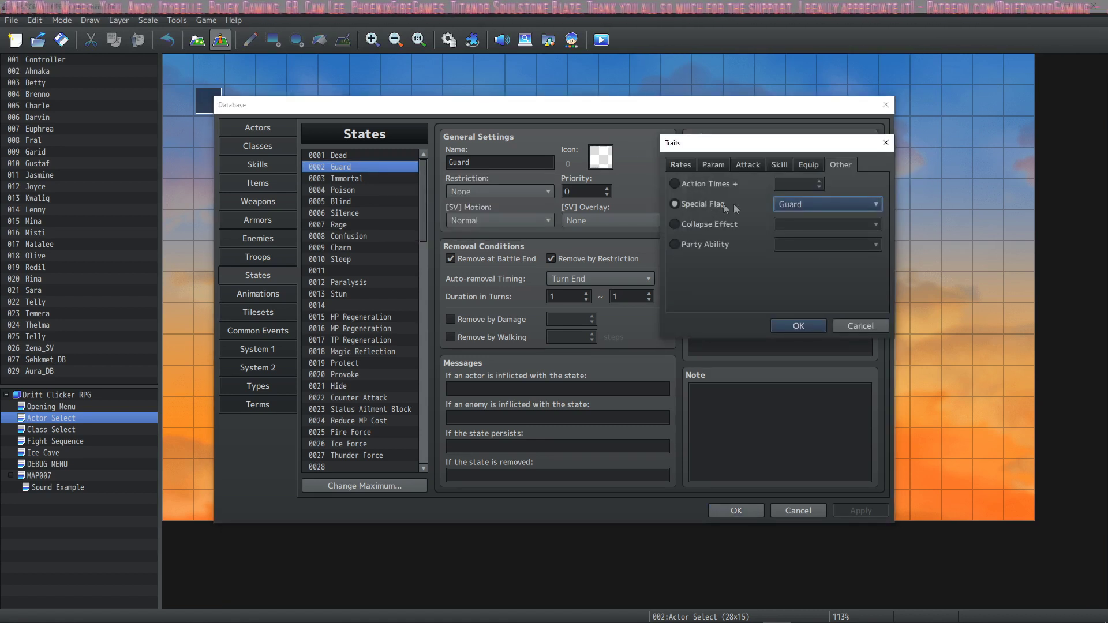
click(799, 325)
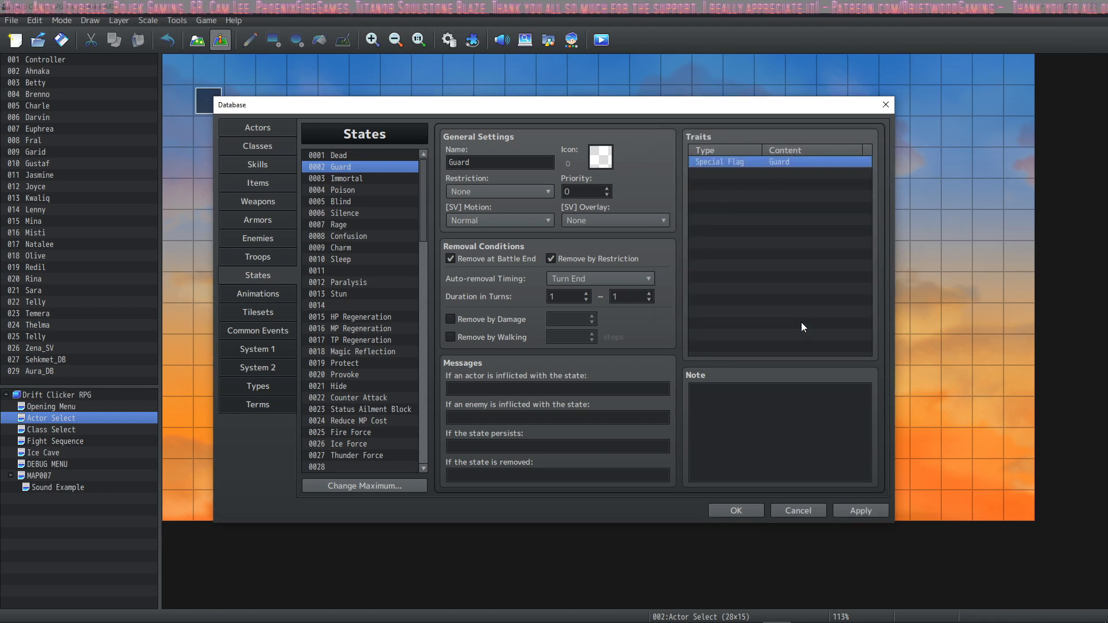
click(345, 178)
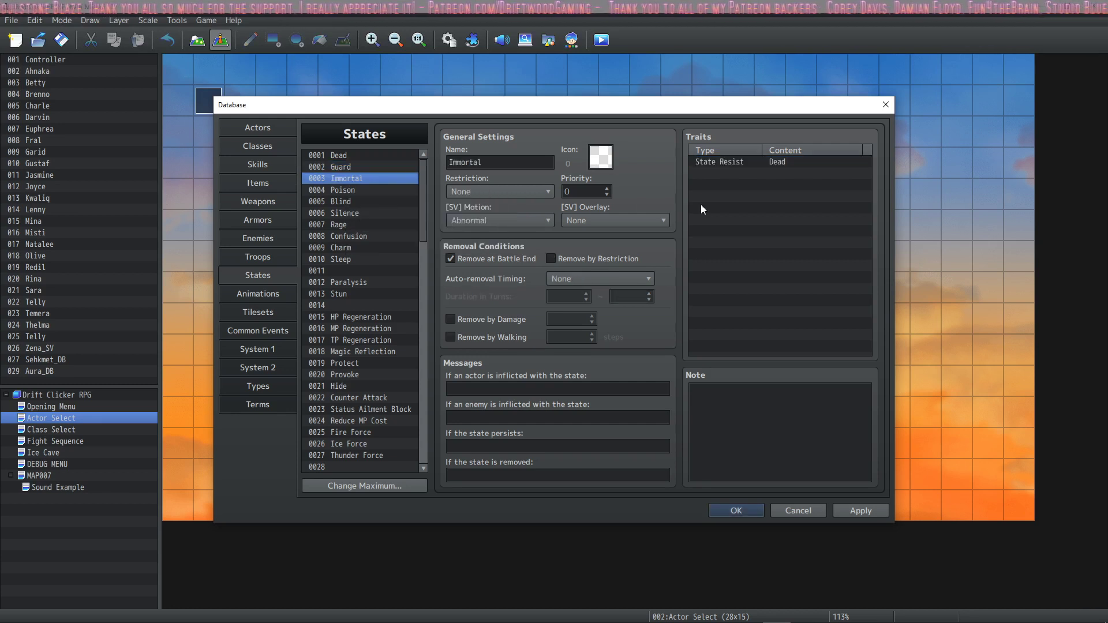
click(710, 163)
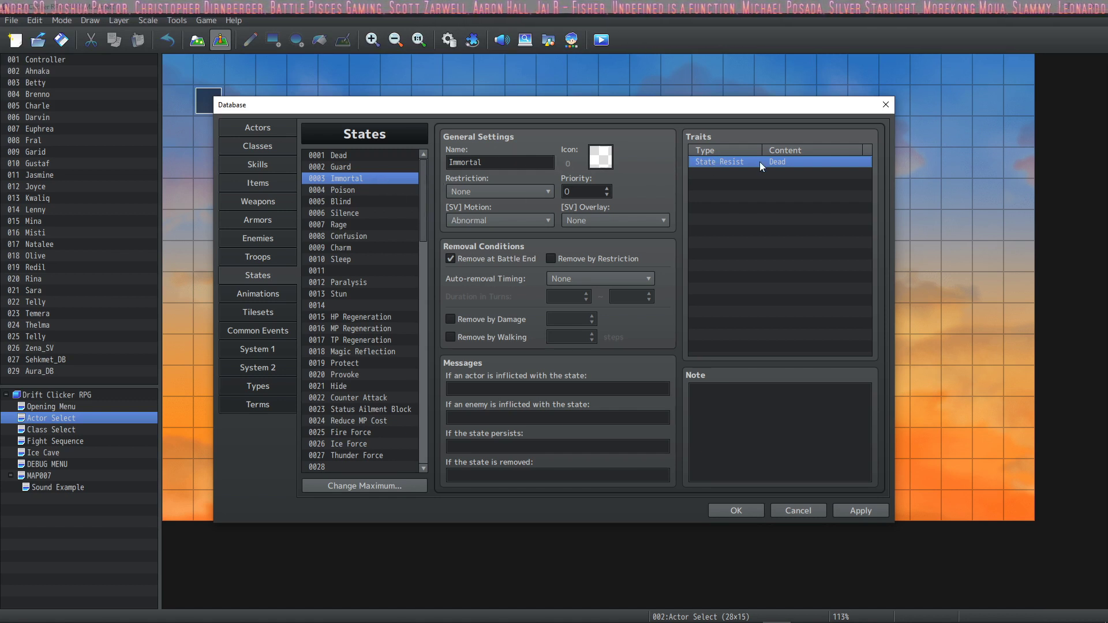
Step: Review the Poison state's HP Regeneration trait, enable Remove at Battle End for it and apply the change
click(337, 191)
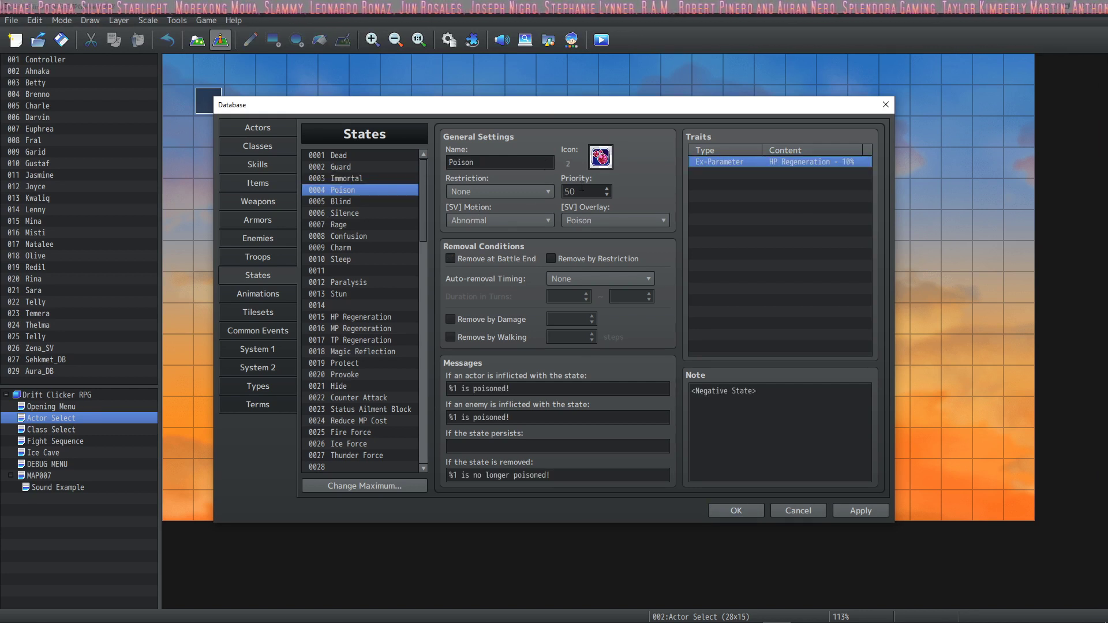
mouse_move(581, 187)
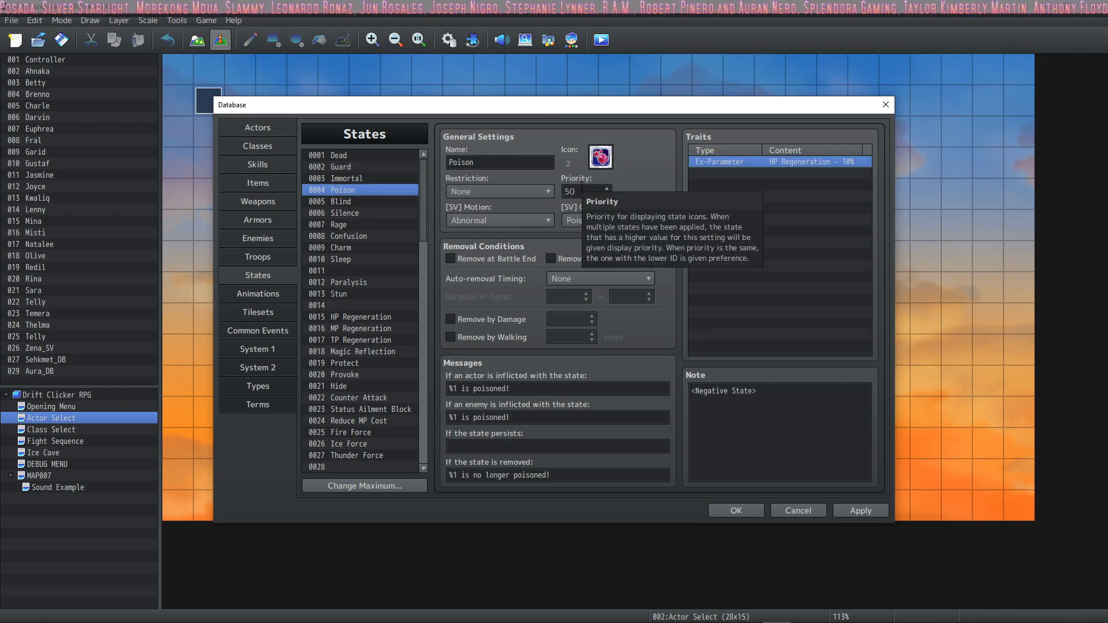
right_click(840, 161)
click(852, 167)
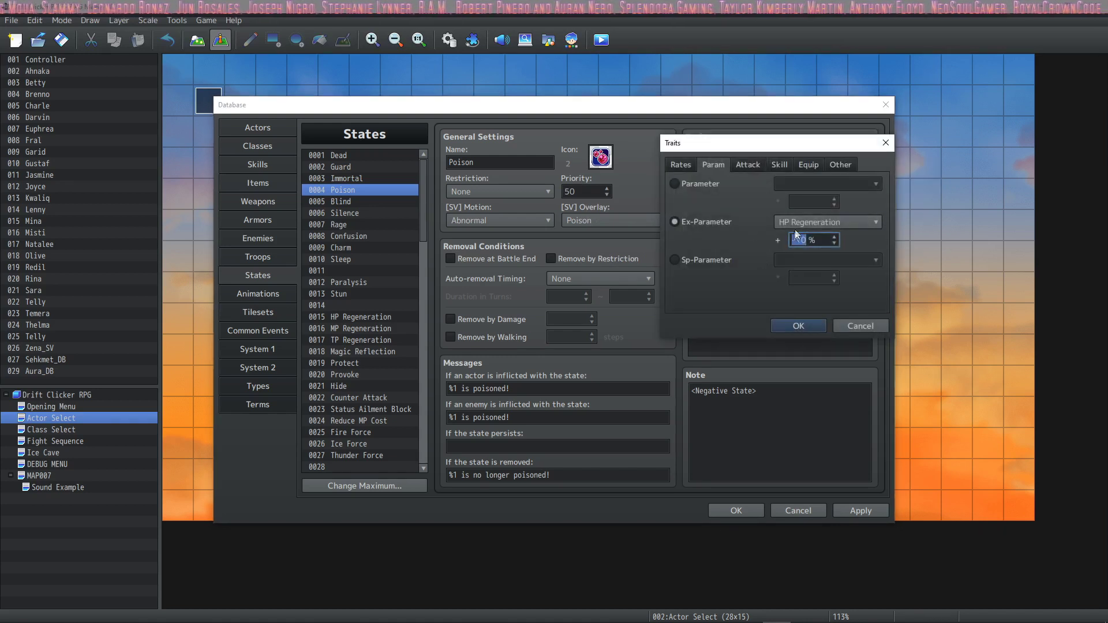
click(802, 326)
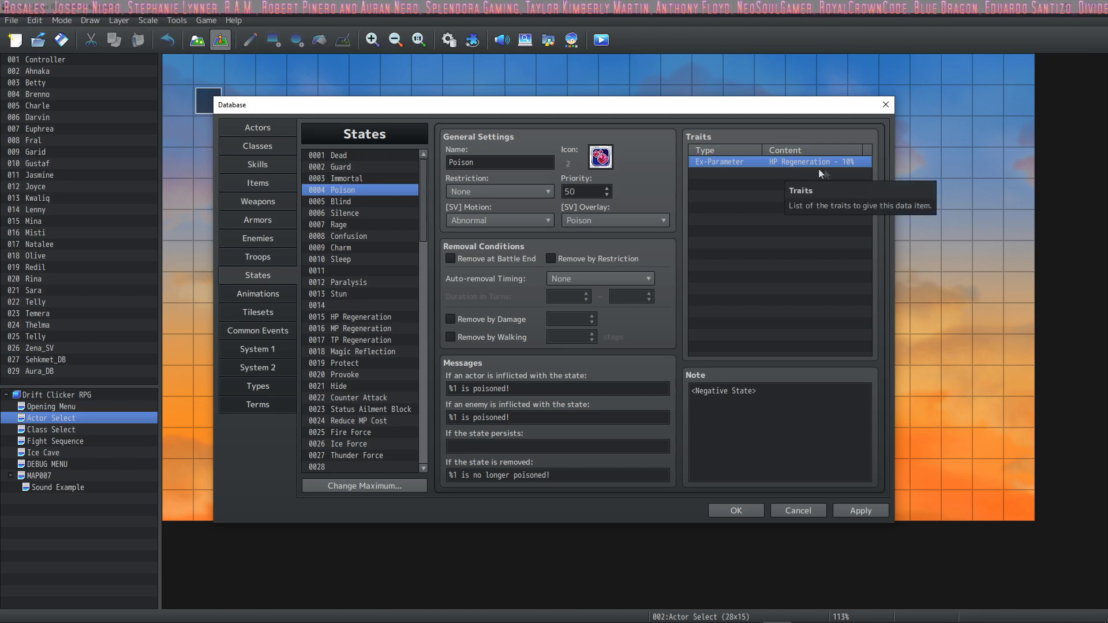
click(491, 259)
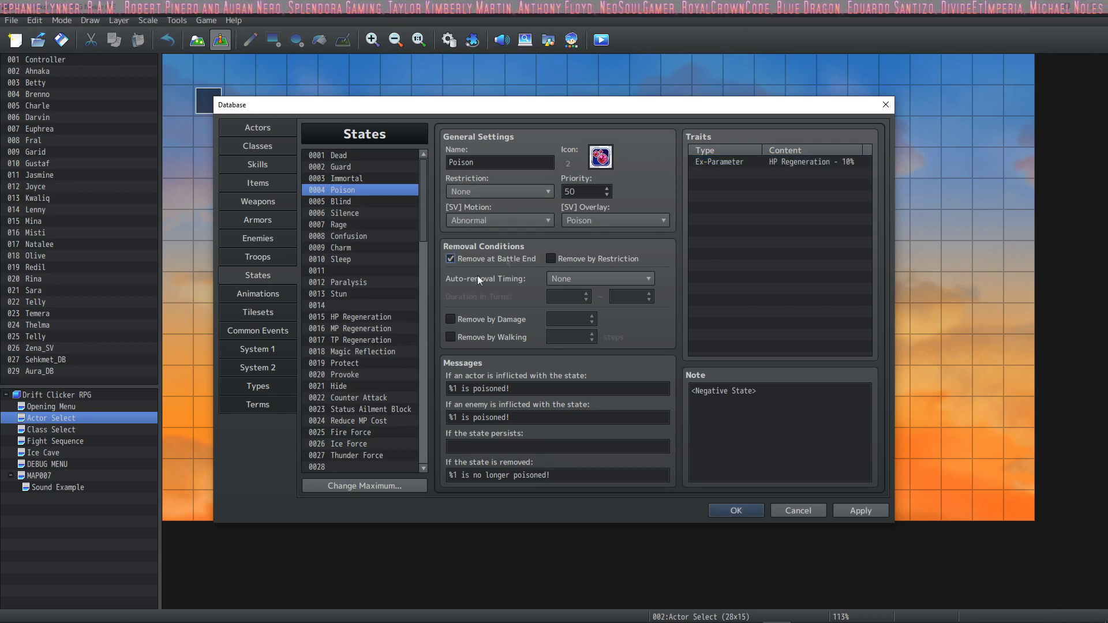
click(859, 511)
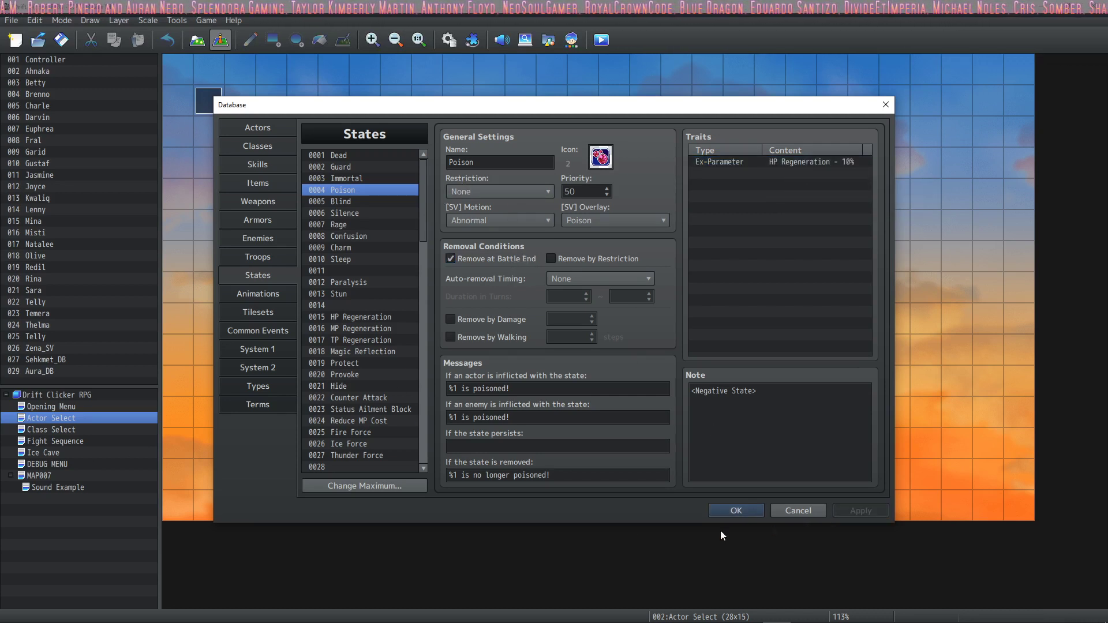
Step: Examine the Blind state's Hit Rate trait and highlight the tag in its note
key(Down)
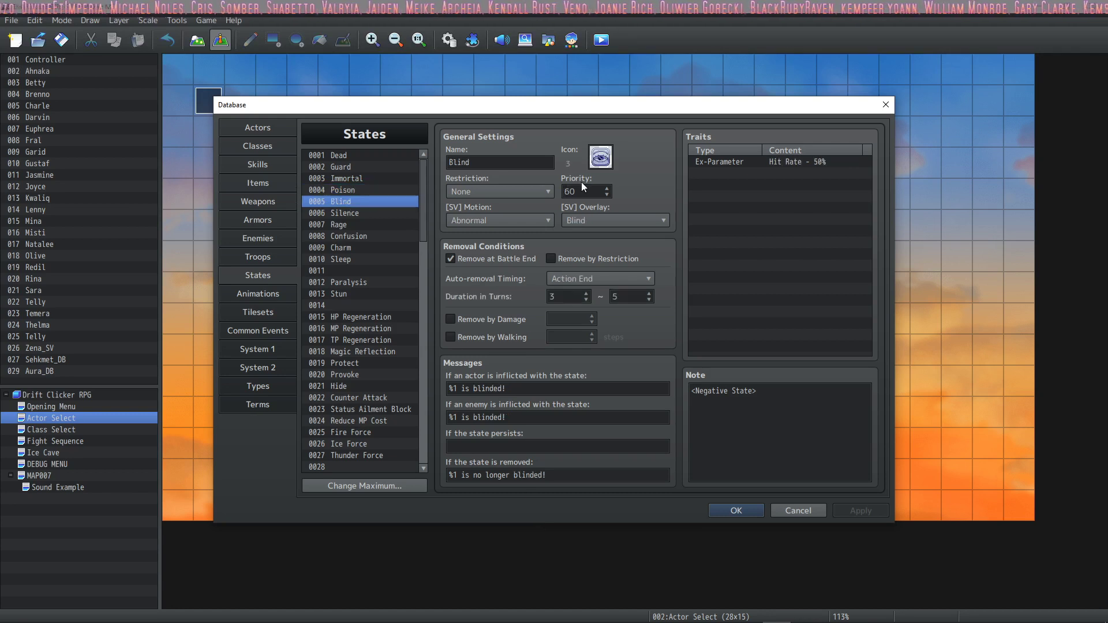
click(813, 165)
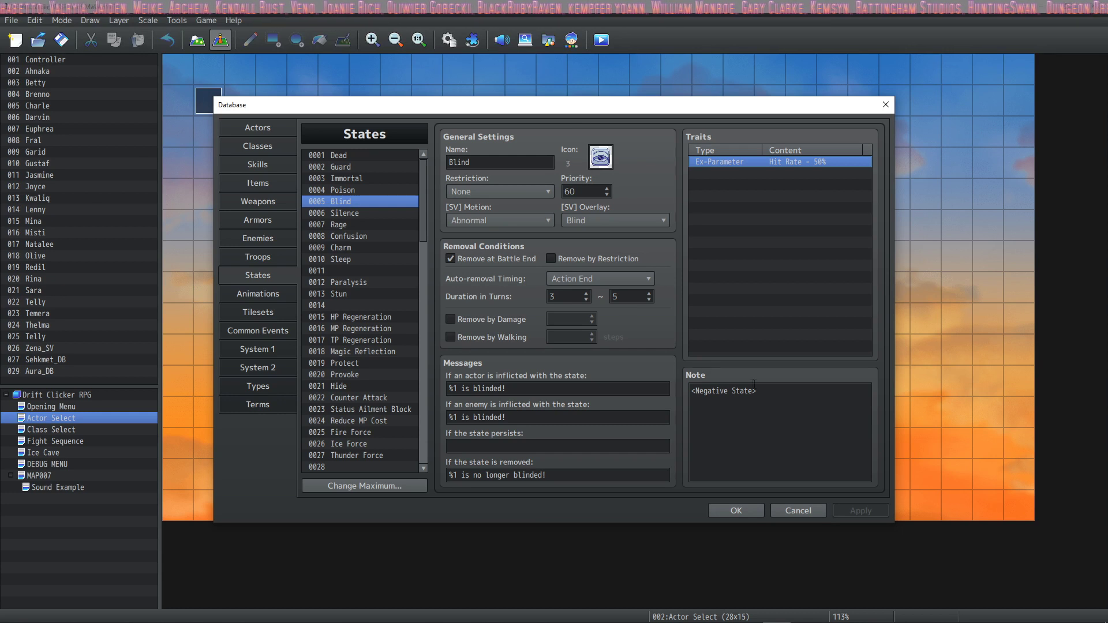
click(768, 438)
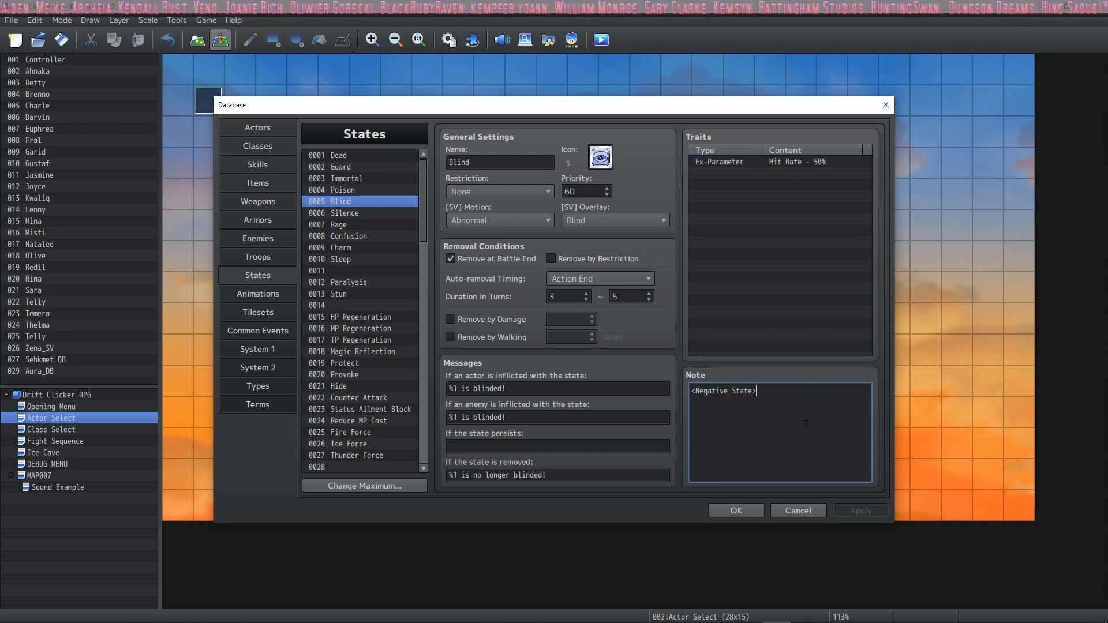
drag(809, 403, 687, 390)
click(763, 403)
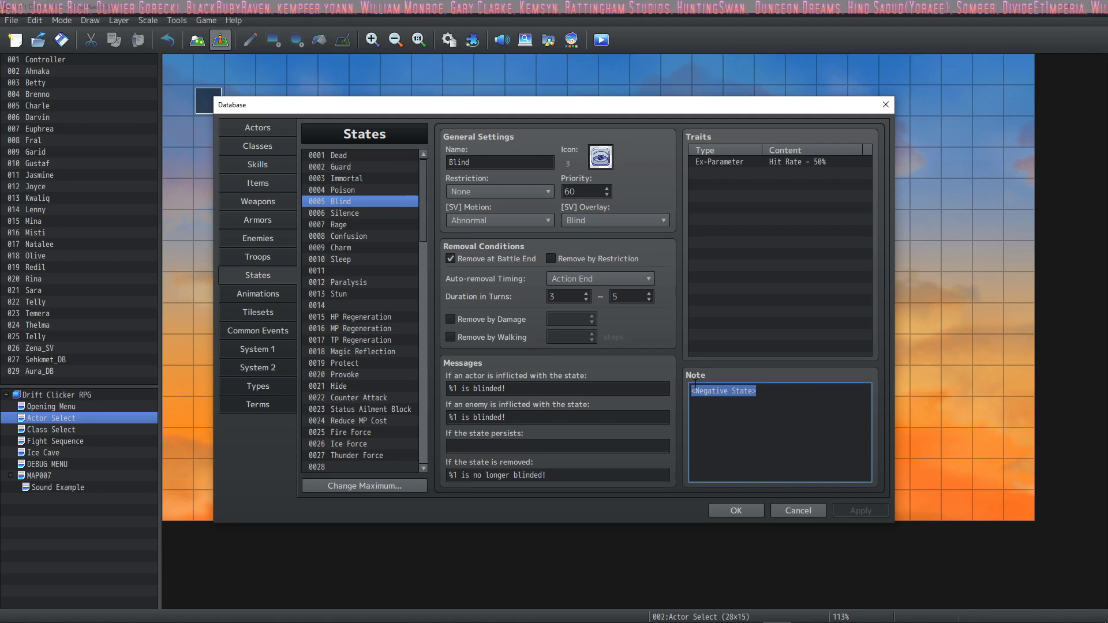
drag(807, 414, 683, 379)
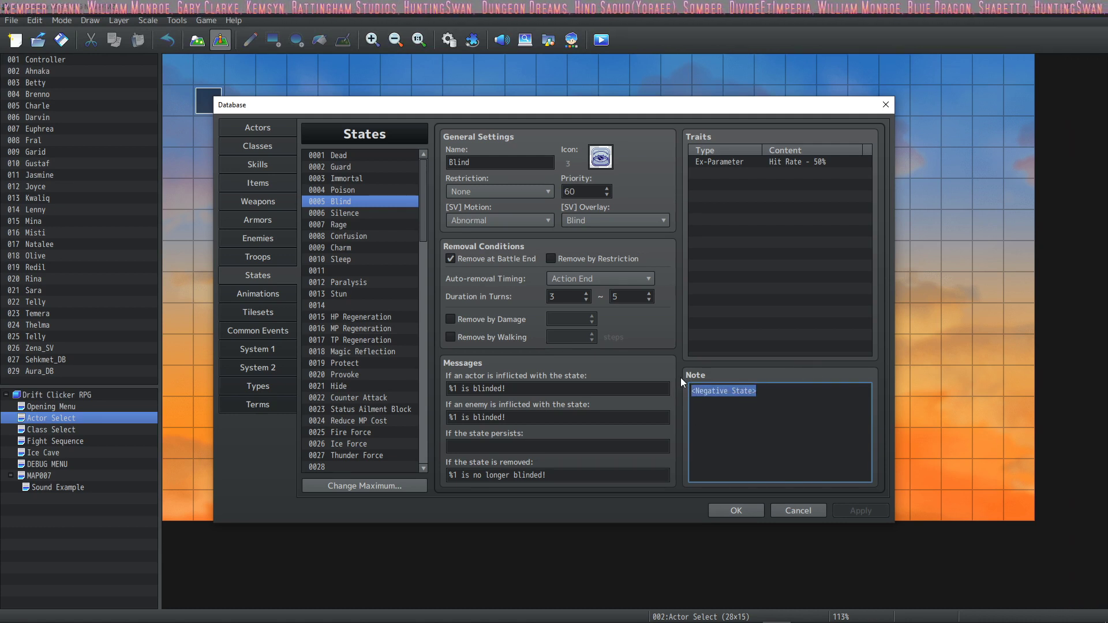
click(786, 413)
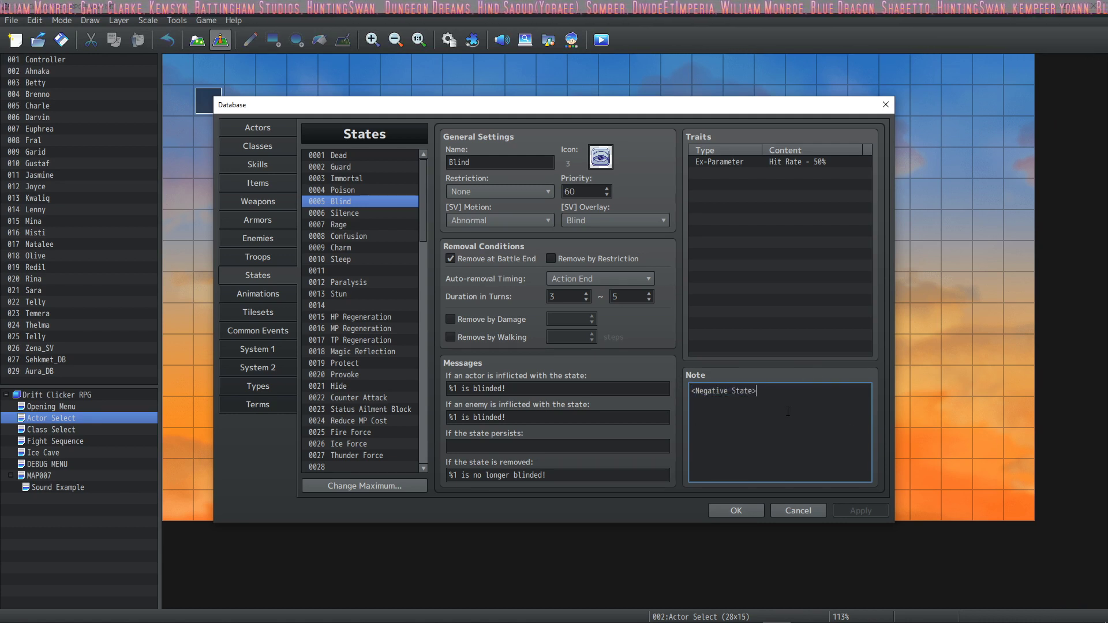
drag(773, 403, 659, 354)
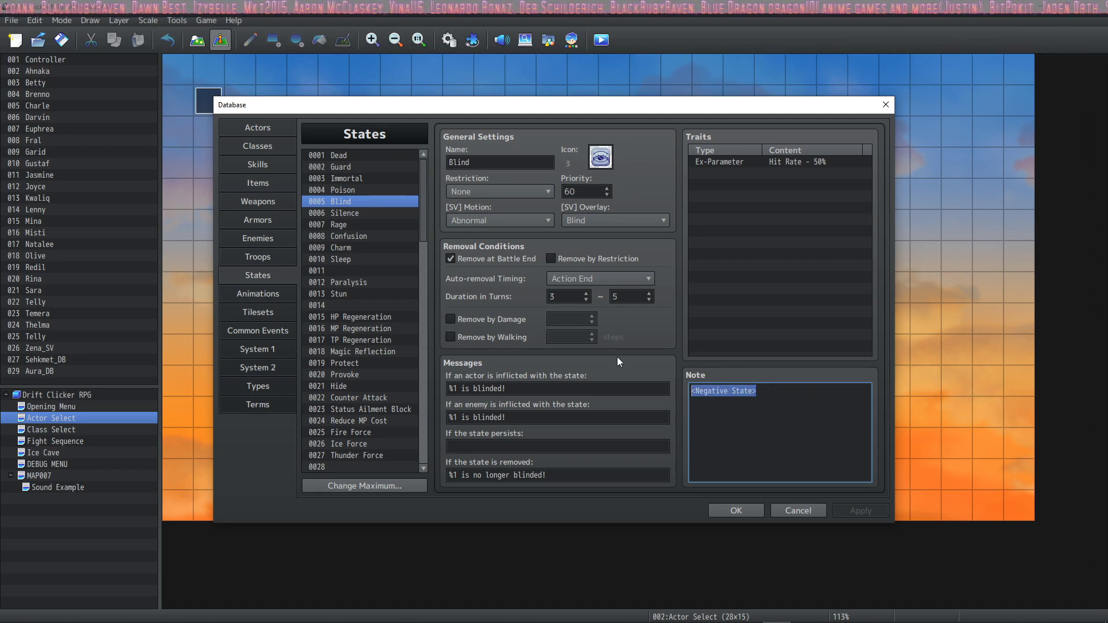
Step: Compare the note tags of the states from Guard through Charm, including Poison, Blind, Silence, Rage and Confusion
click(368, 330)
click(351, 217)
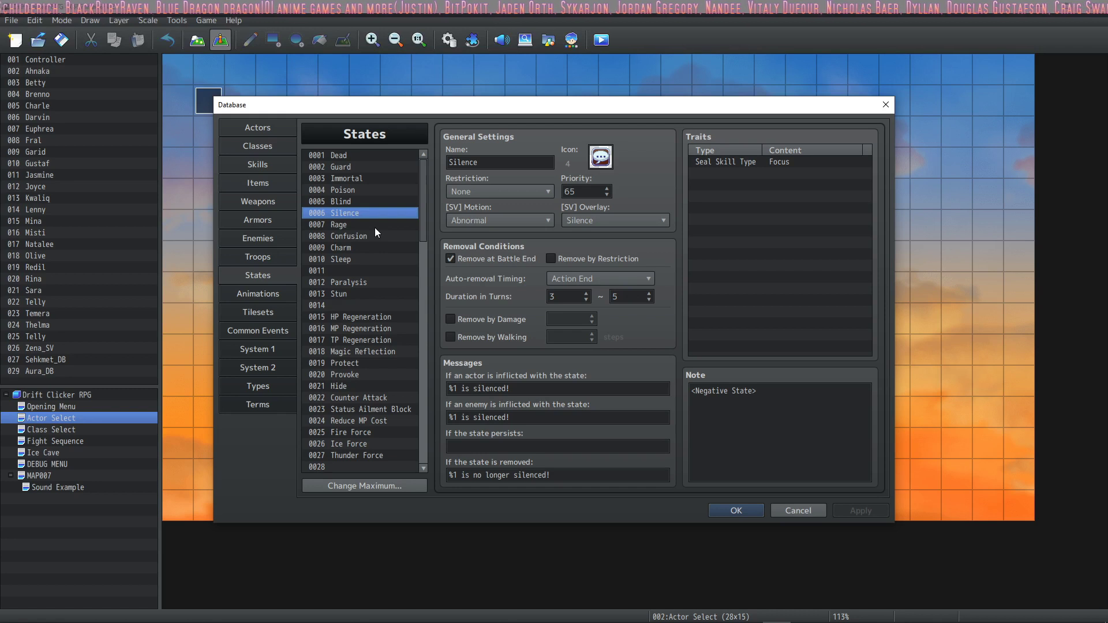
click(396, 169)
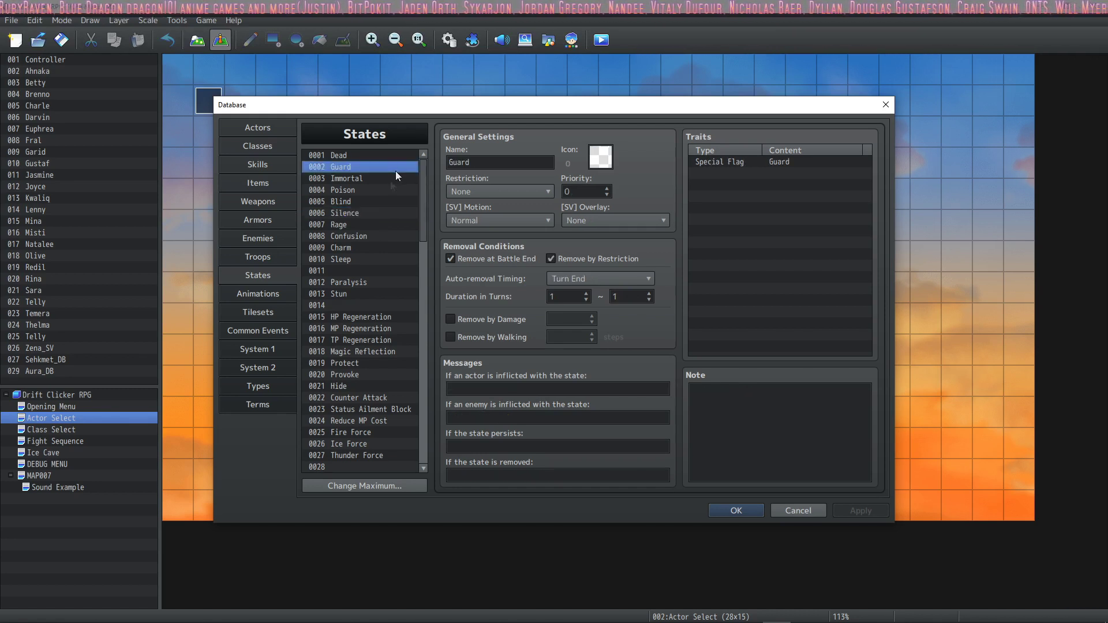
click(378, 179)
click(374, 191)
click(366, 213)
click(374, 248)
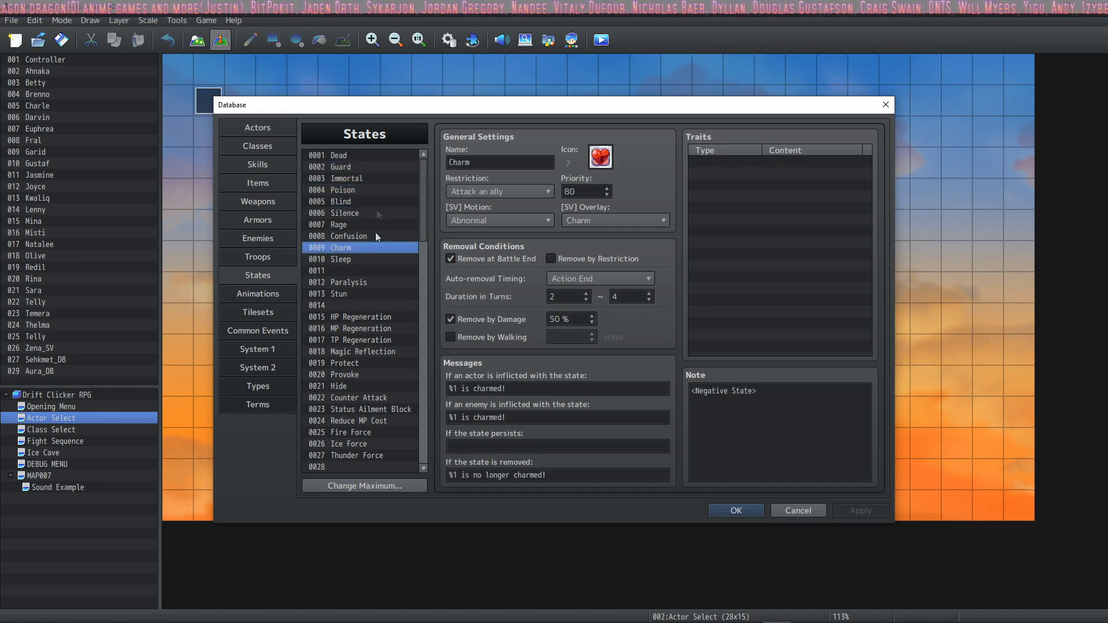
click(373, 201)
click(370, 237)
click(369, 213)
click(372, 225)
click(371, 248)
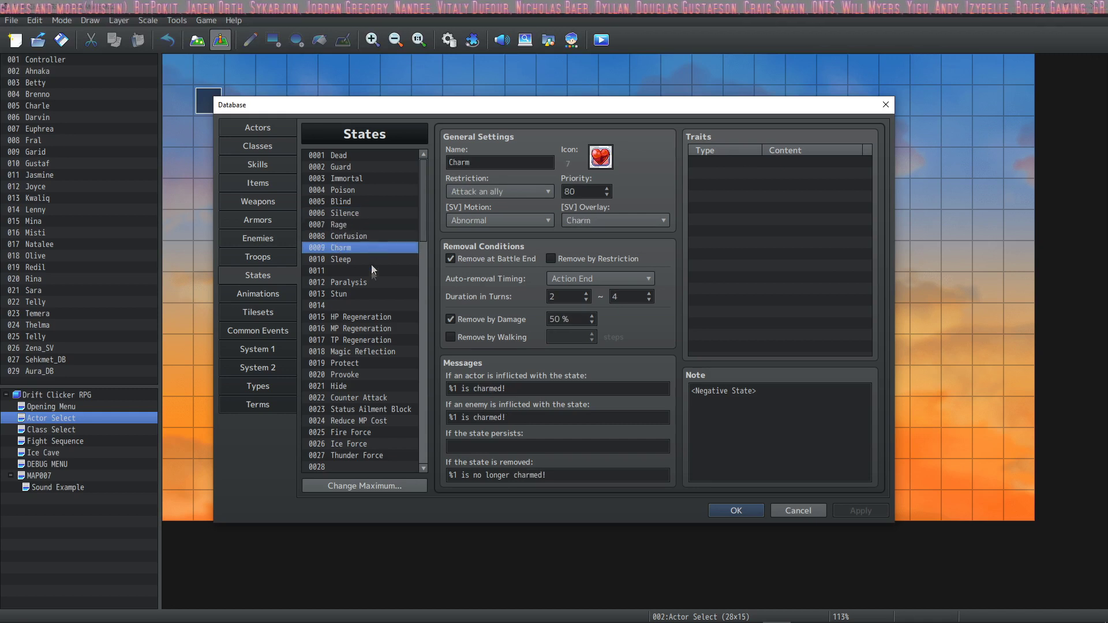
Step: Check the unnamed state slots below Sleep and the note tag of the TP Regeneration state
click(373, 270)
click(375, 305)
click(374, 340)
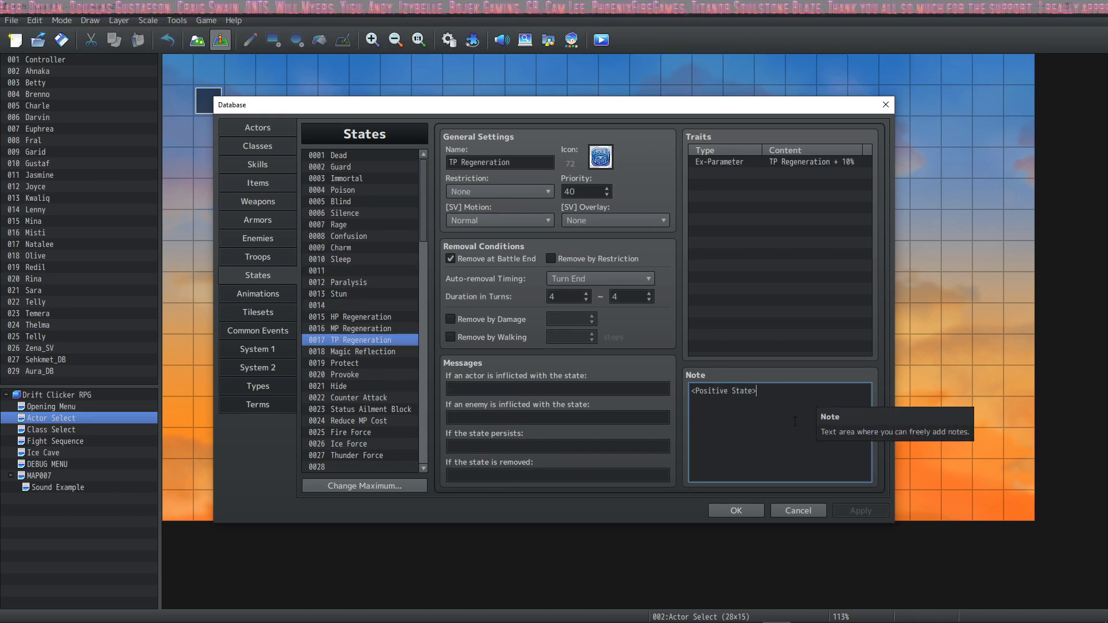
click(715, 458)
Step: Examine the Silence state's Seal Skill Type trait and accept it without changes
click(398, 212)
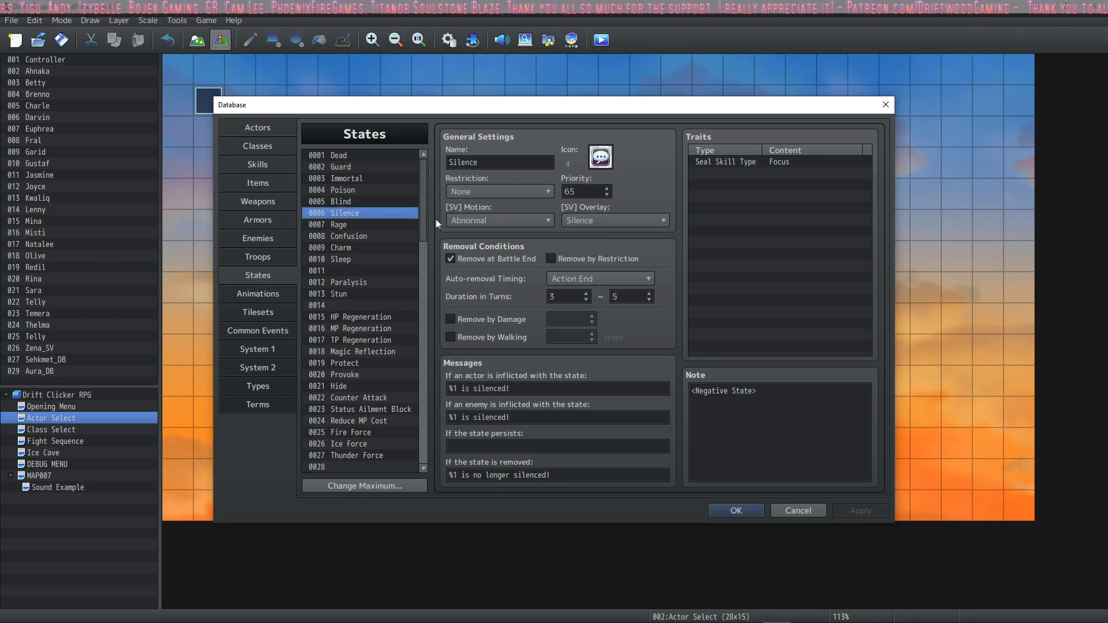
click(779, 164)
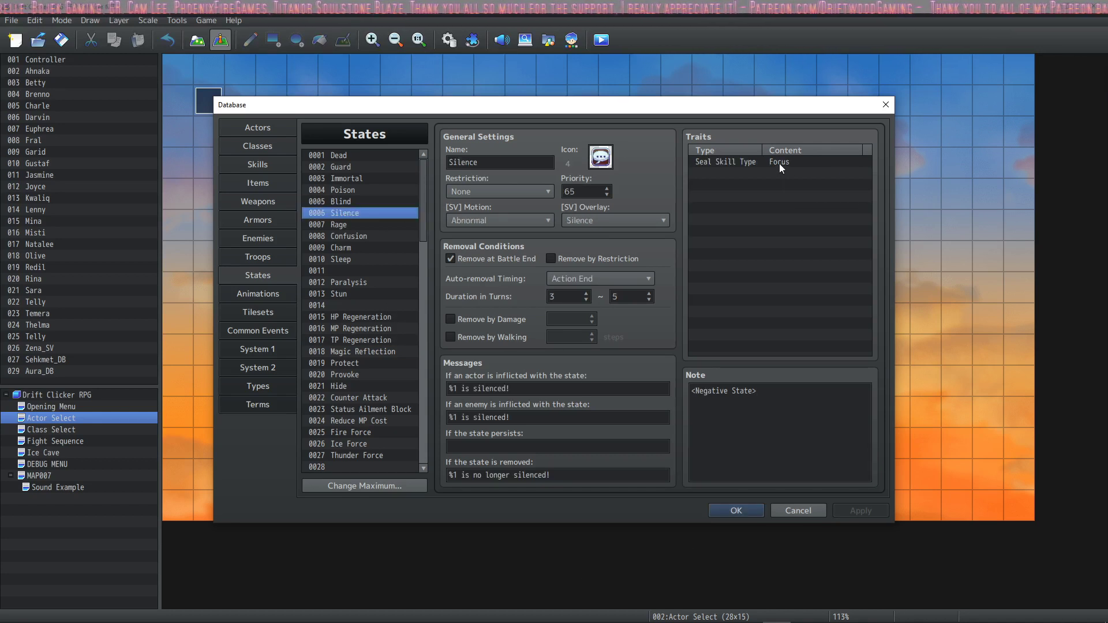
double_click(779, 162)
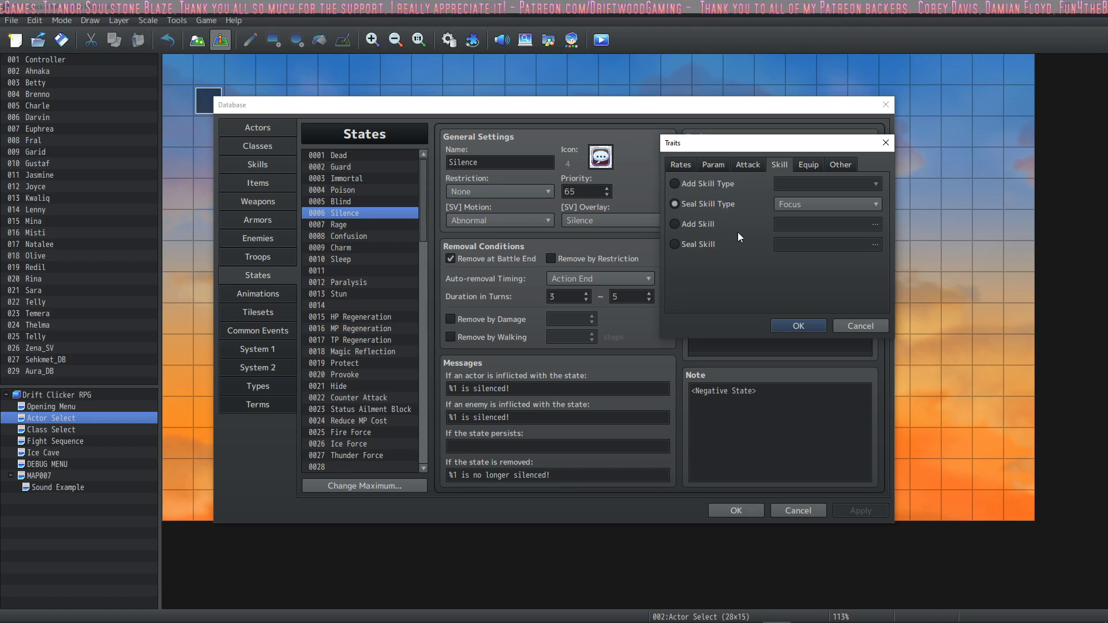
click(795, 324)
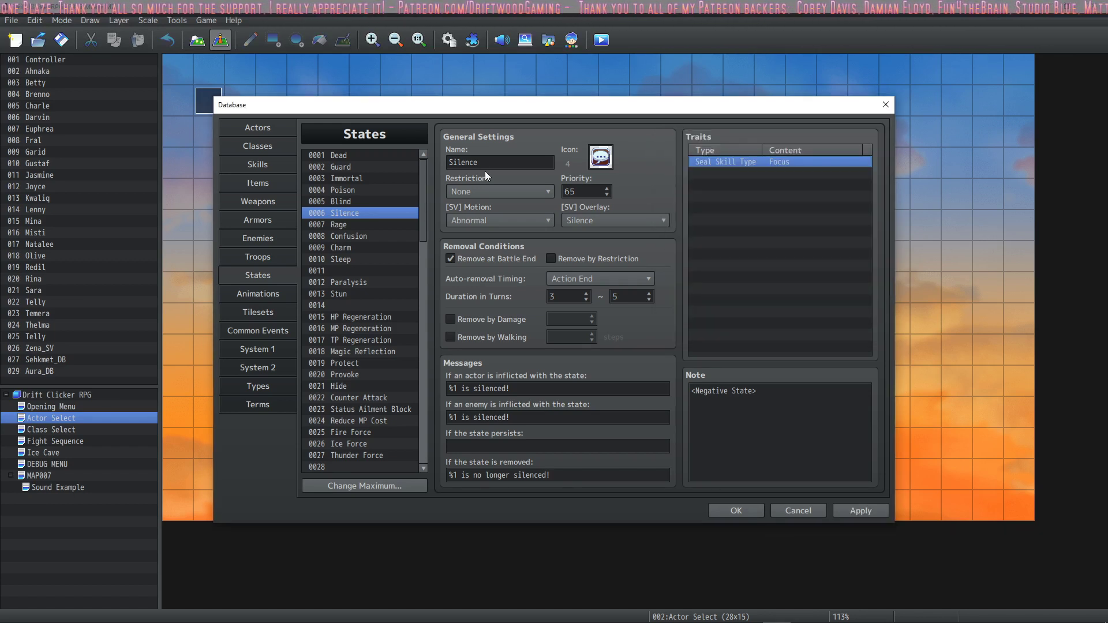
Step: Add a second Seal Skill Type trait to the Silence state, sealing Chivalry
double_click(725, 173)
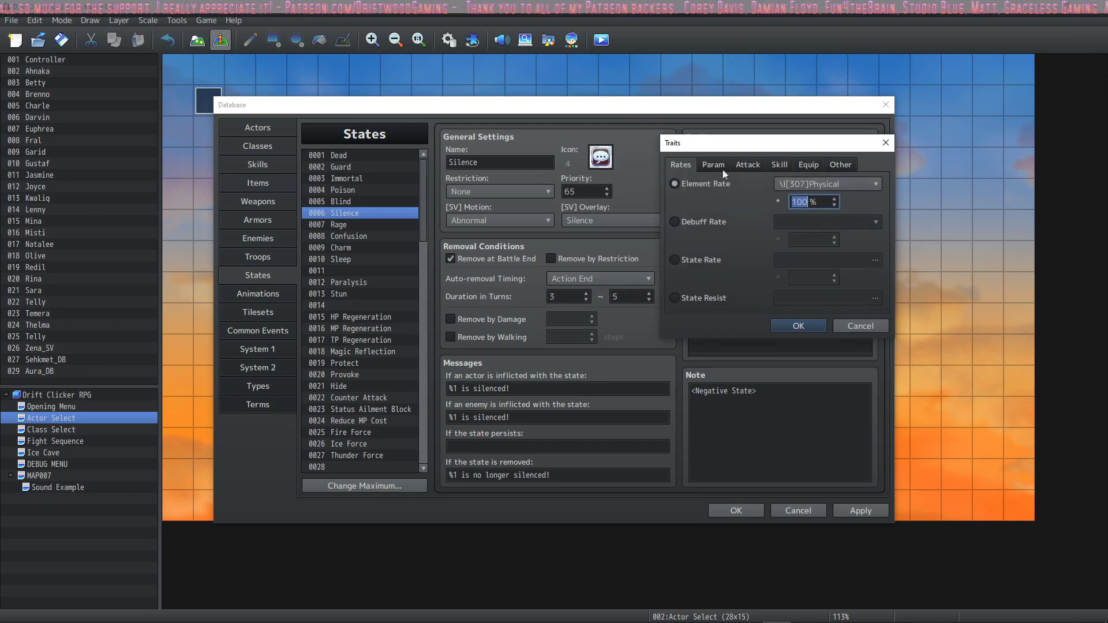
click(748, 165)
click(780, 165)
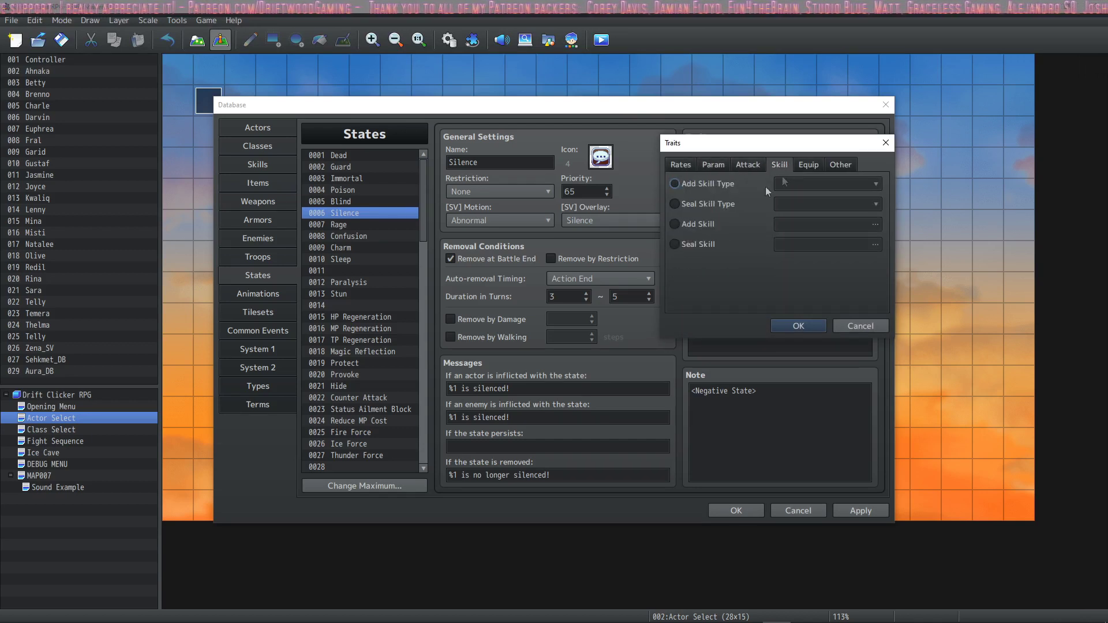
click(730, 204)
click(854, 204)
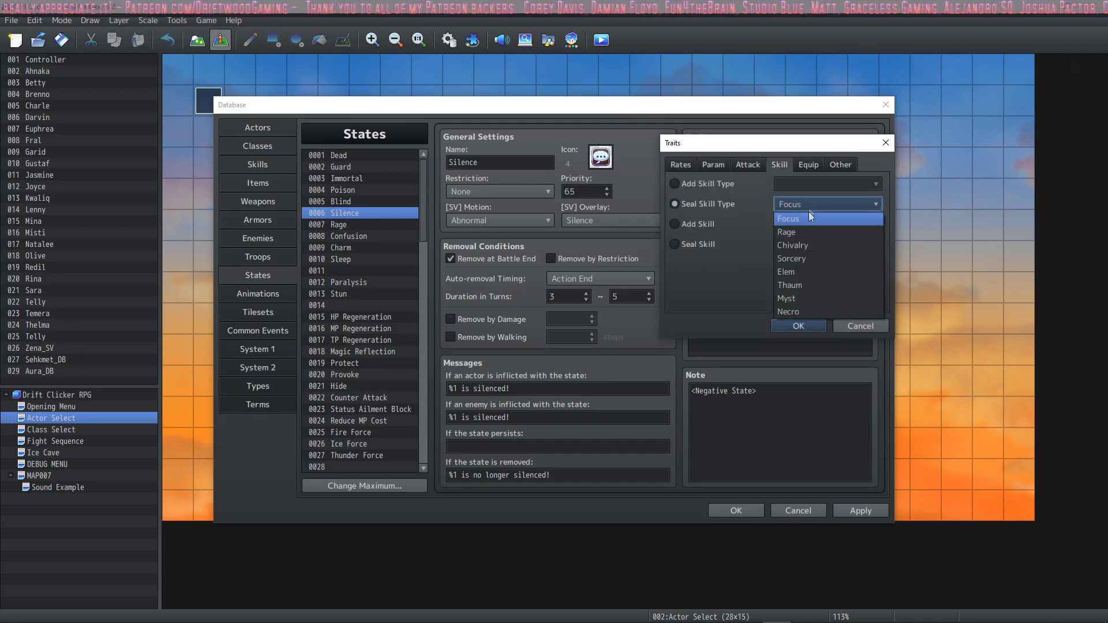
click(819, 245)
click(804, 325)
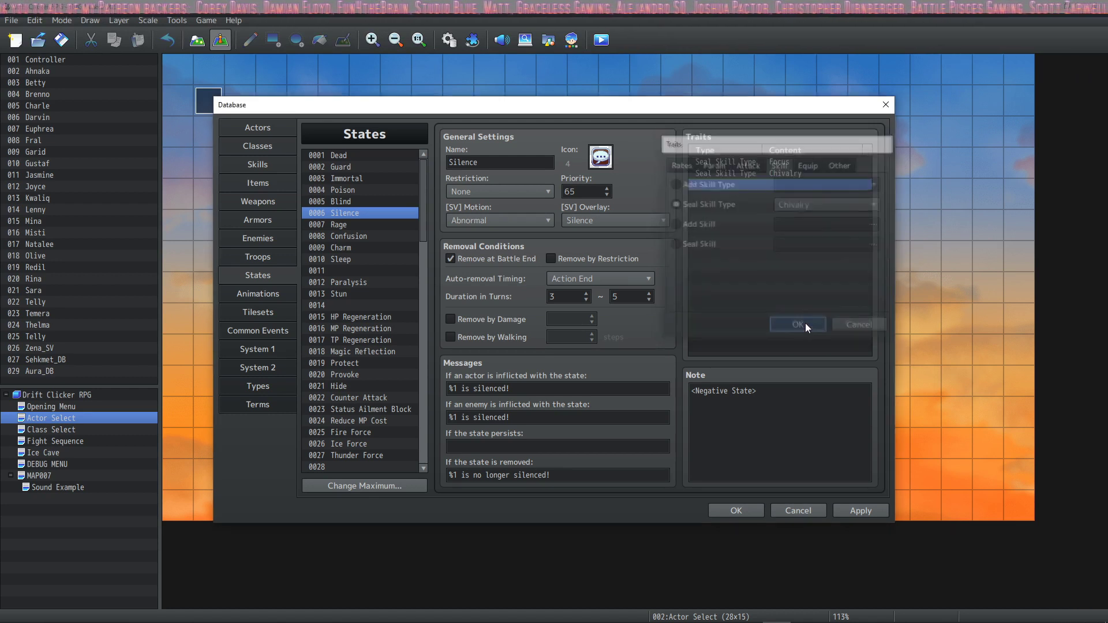
Step: Review the Rage, Charm and Sleep states, including their restrictions, removal conditions and messages
click(359, 224)
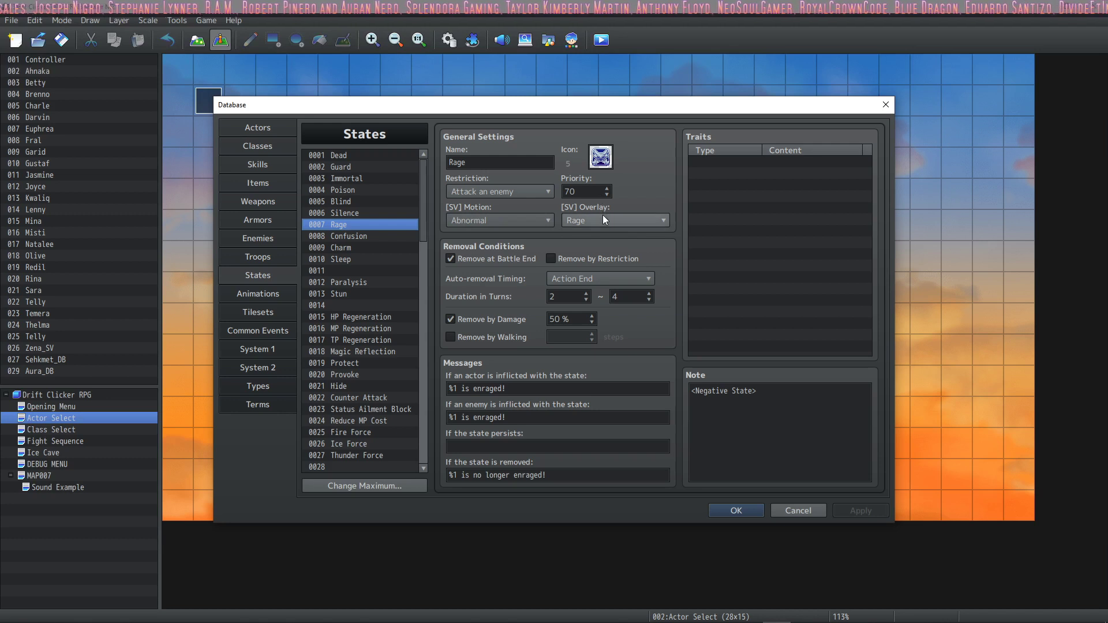
click(812, 421)
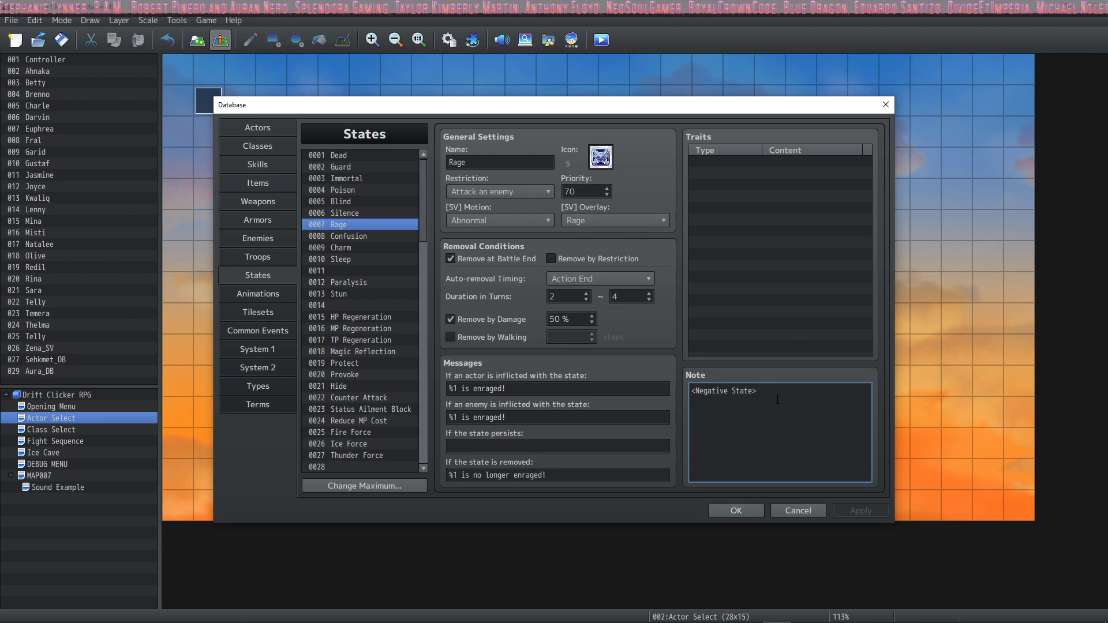
click(349, 248)
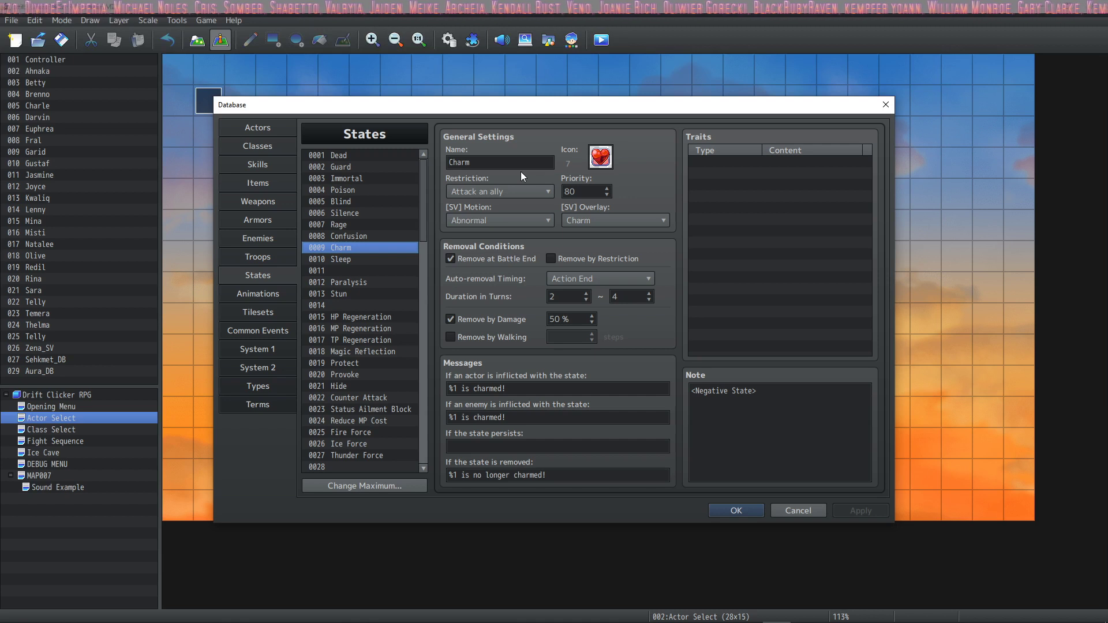
click(345, 259)
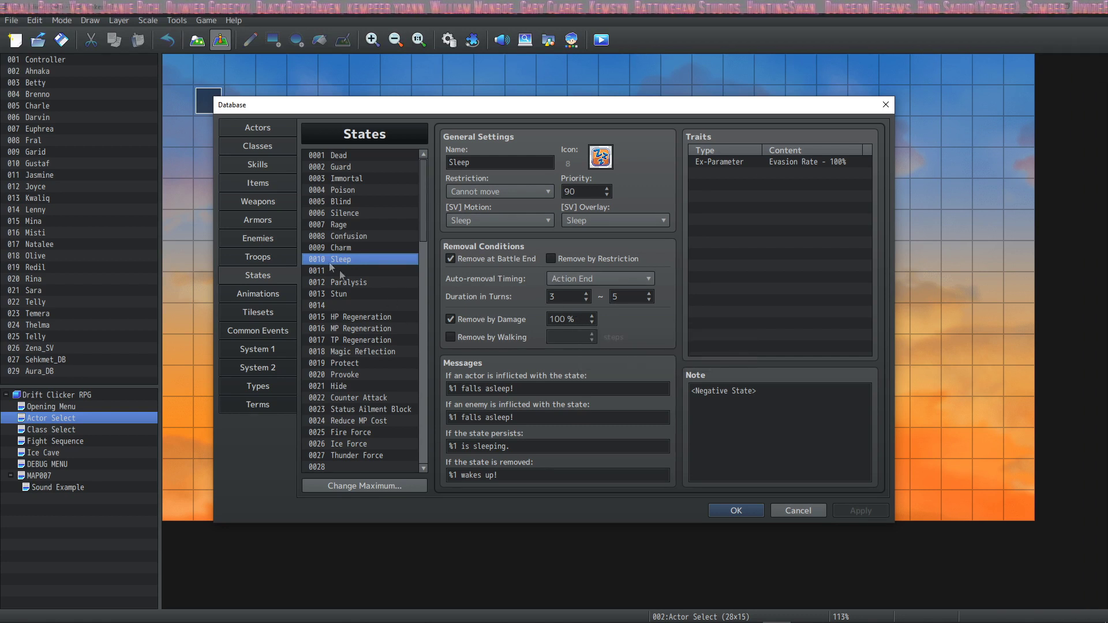
Step: Examine the Paralysis state's restriction, duration and Evasion Rate trait
click(352, 291)
key(Up)
key(Down)
click(352, 285)
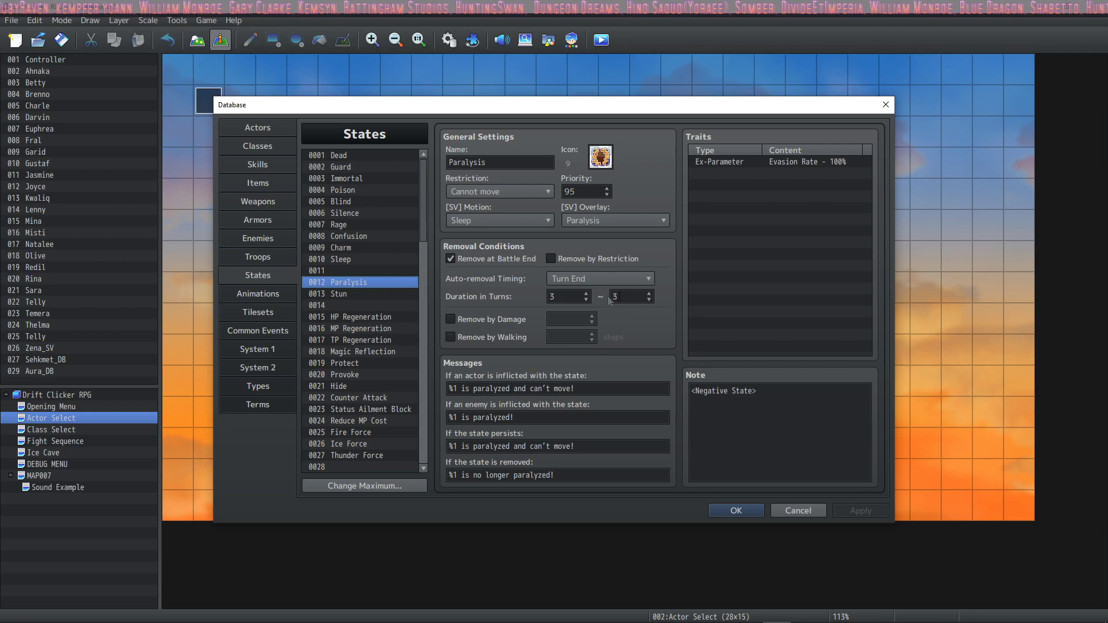
click(770, 162)
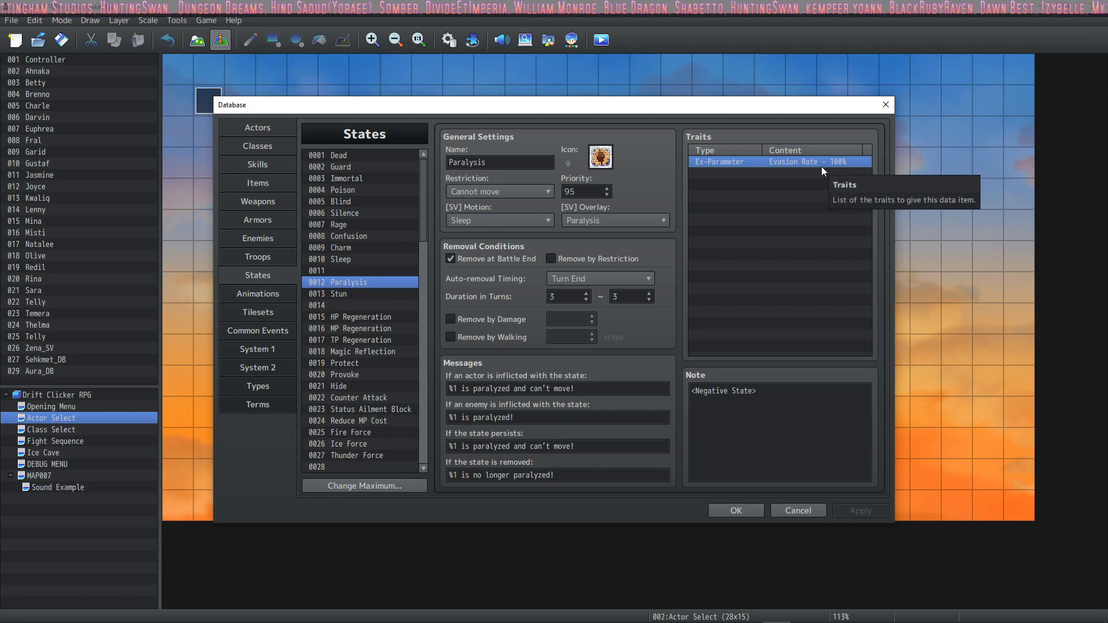
Step: Compare the Stun state's duration, overlay, messages and evasion trait with those of Paralysis
click(398, 294)
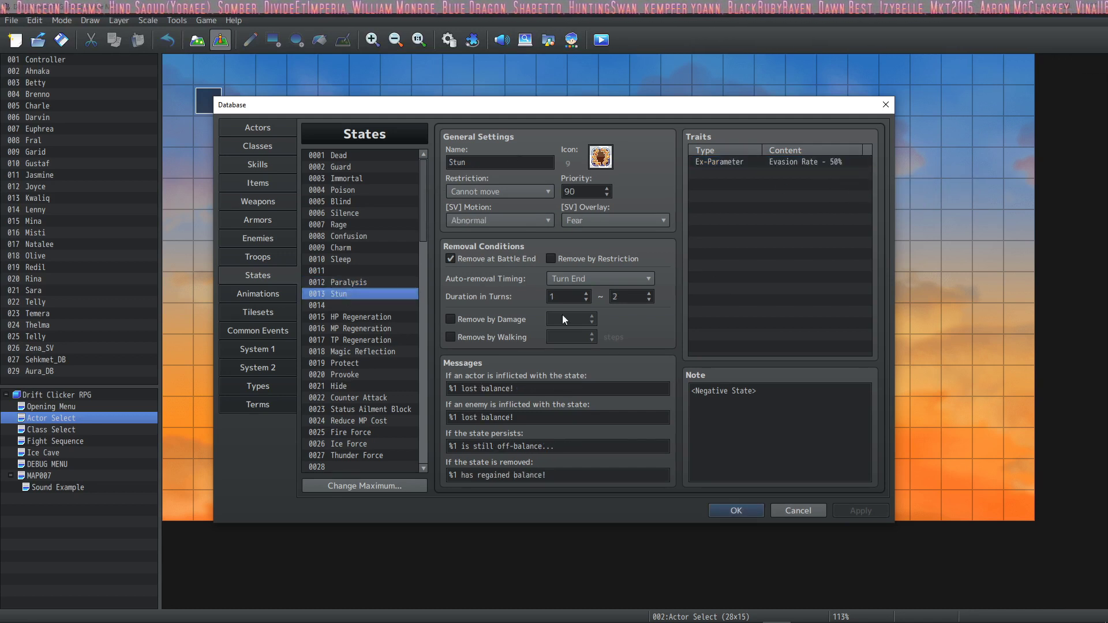
click(355, 282)
click(349, 292)
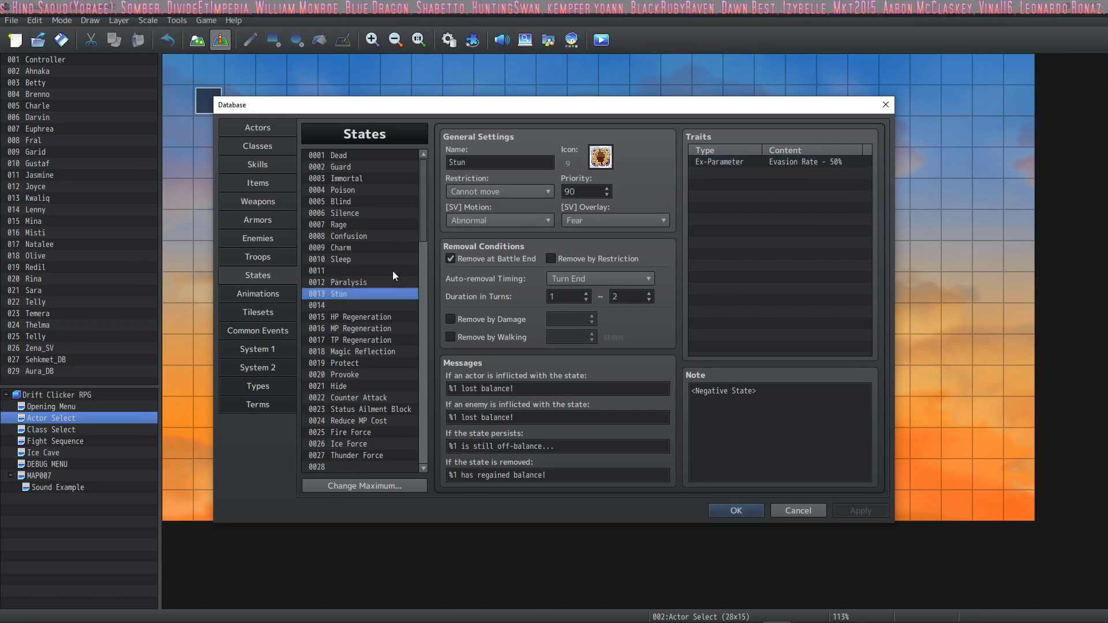
click(380, 281)
click(360, 294)
click(364, 281)
click(362, 294)
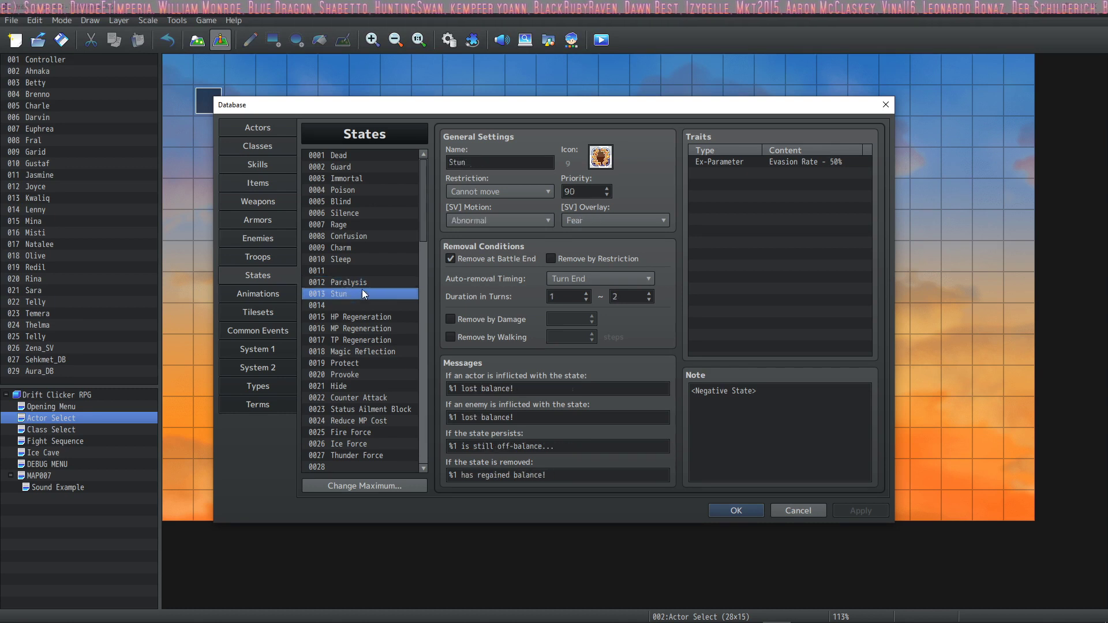
Step: Examine the HP Regeneration state and look through the remaining entries of the state list
click(352, 317)
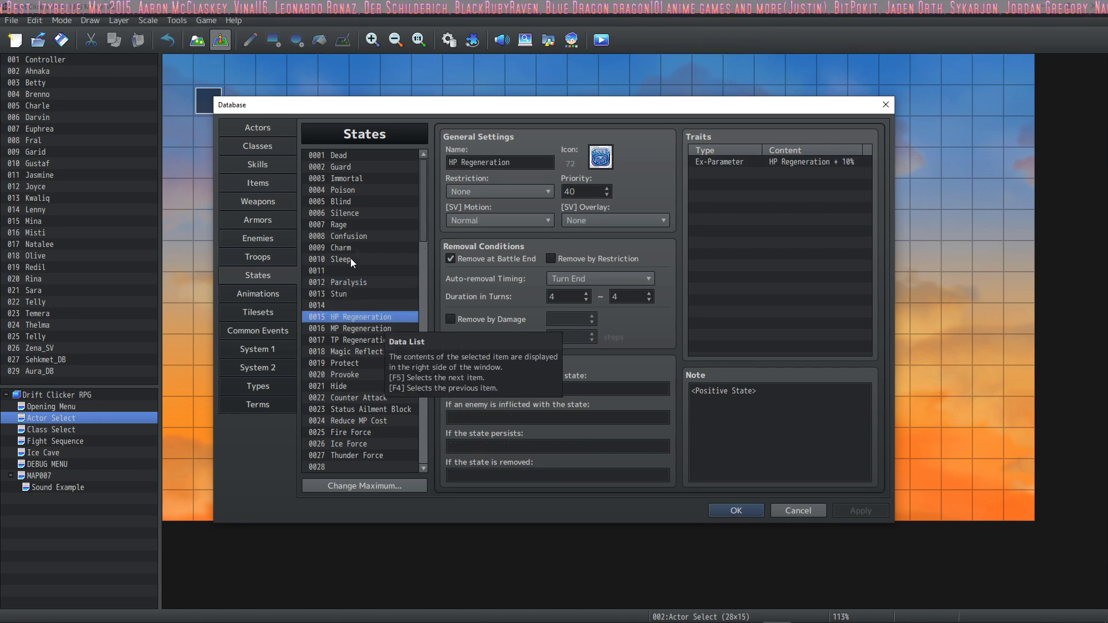
scroll(356, 254, down, 2)
scroll(366, 299, down, 7)
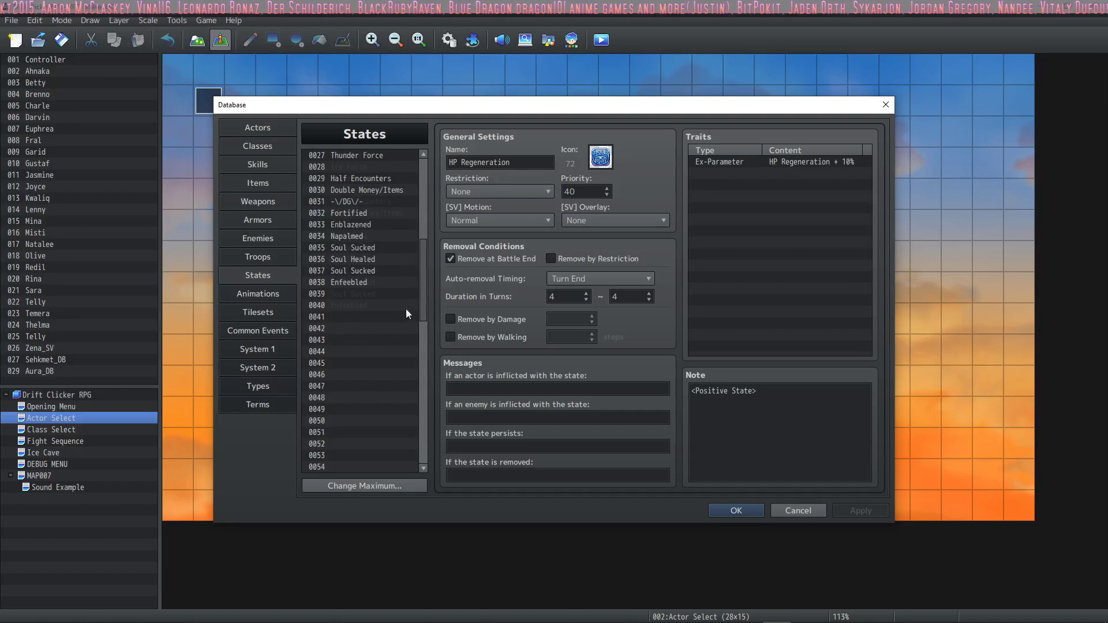
scroll(406, 310, up, 9)
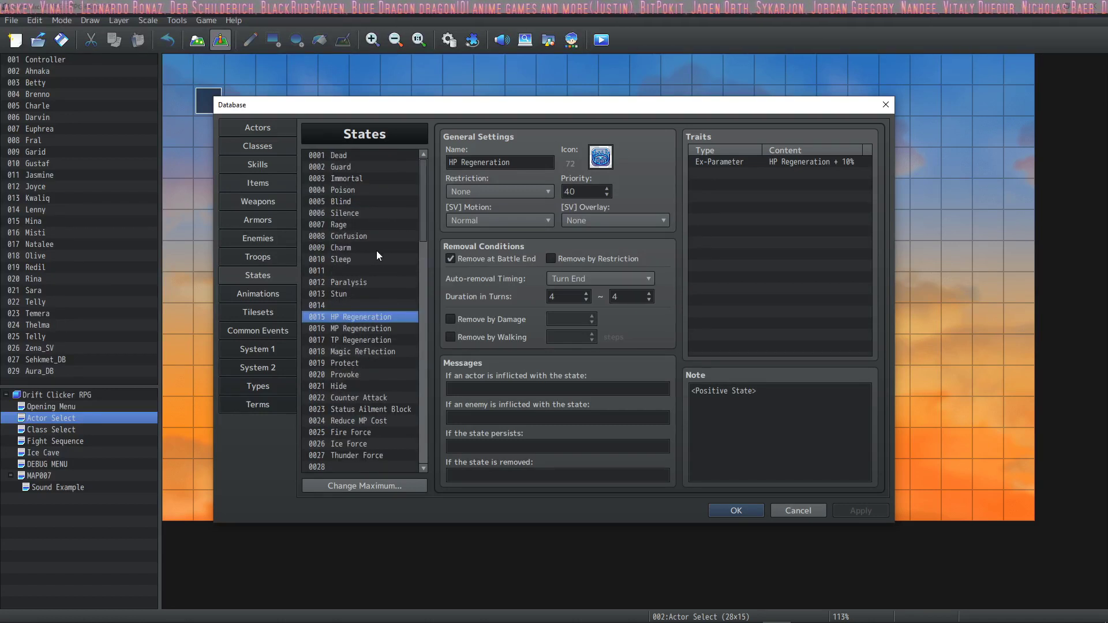